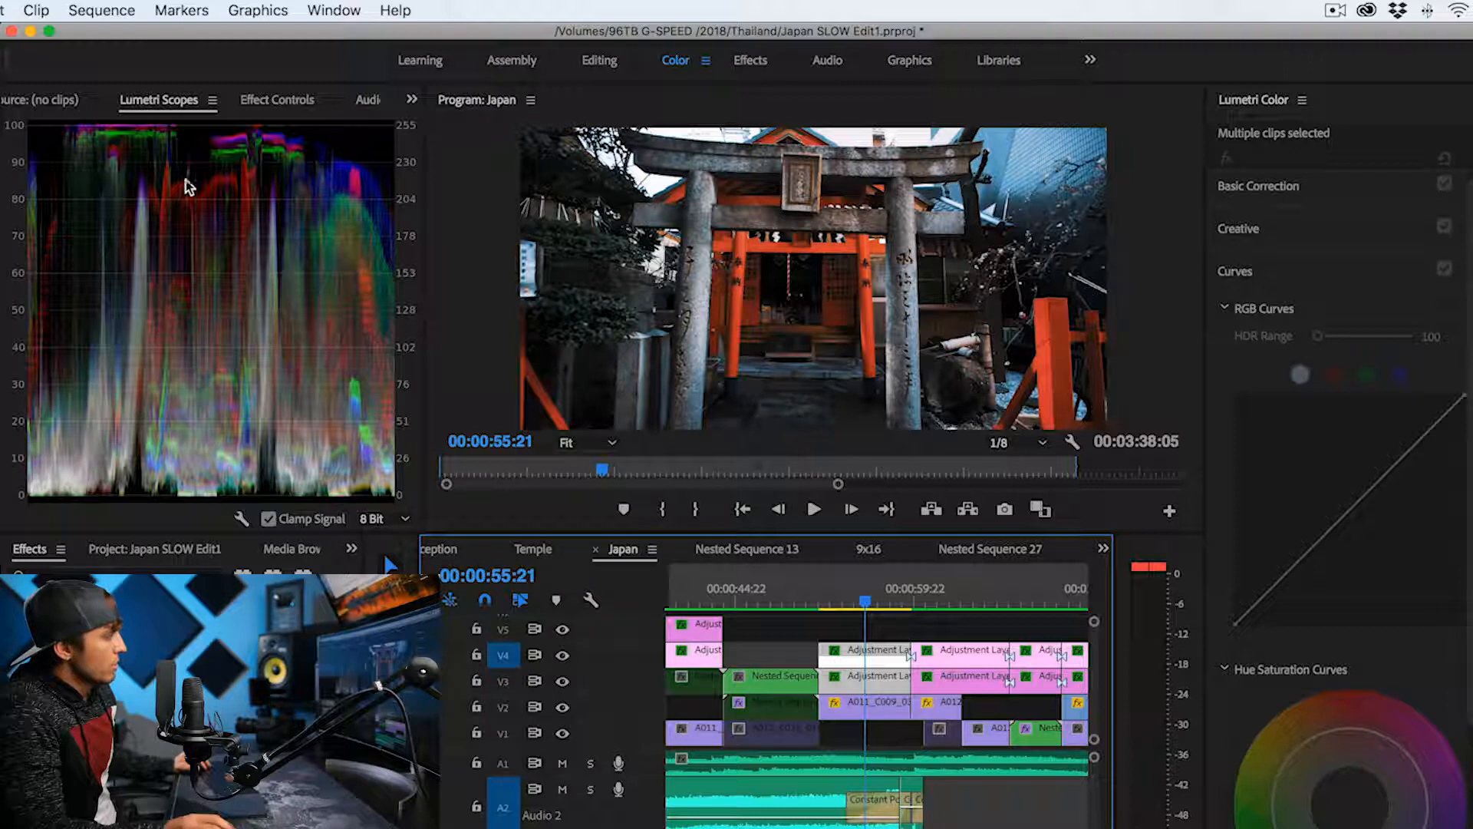
- Compare the shrine shot with and without its two adjustment layers by switching both off and on
key(shift+super+e)
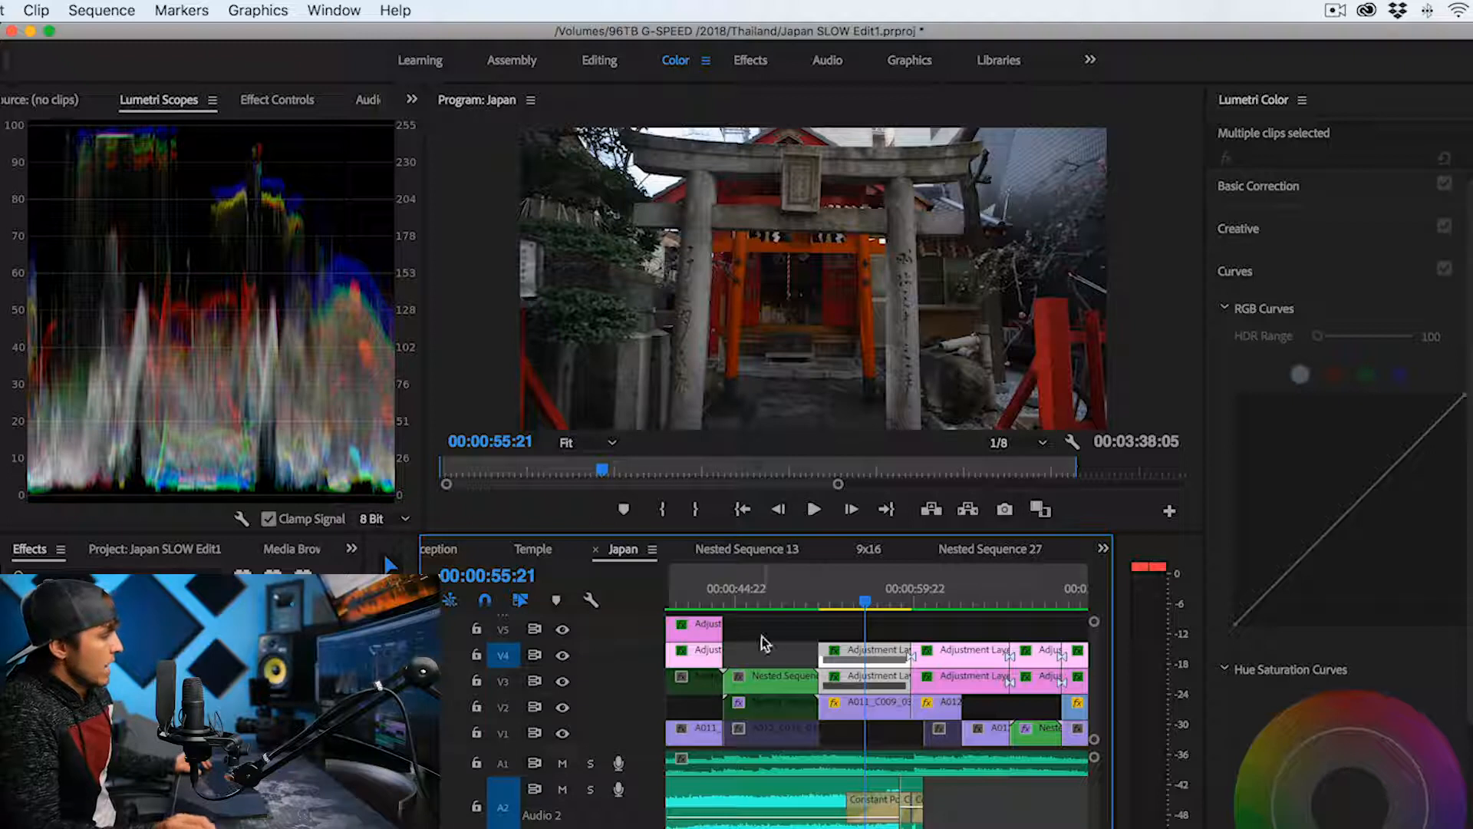
key(shift+e)
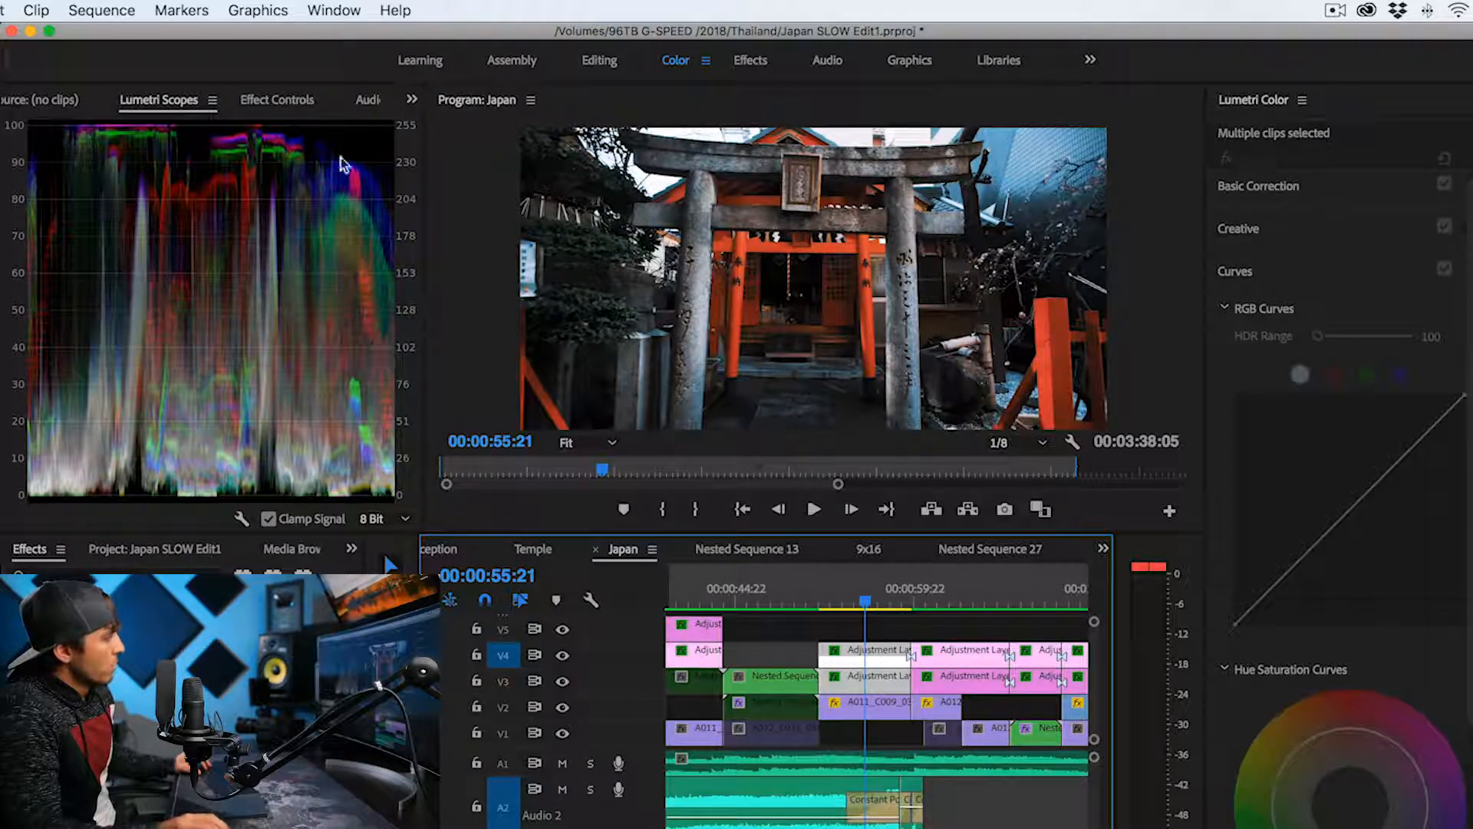
key(shift+e)
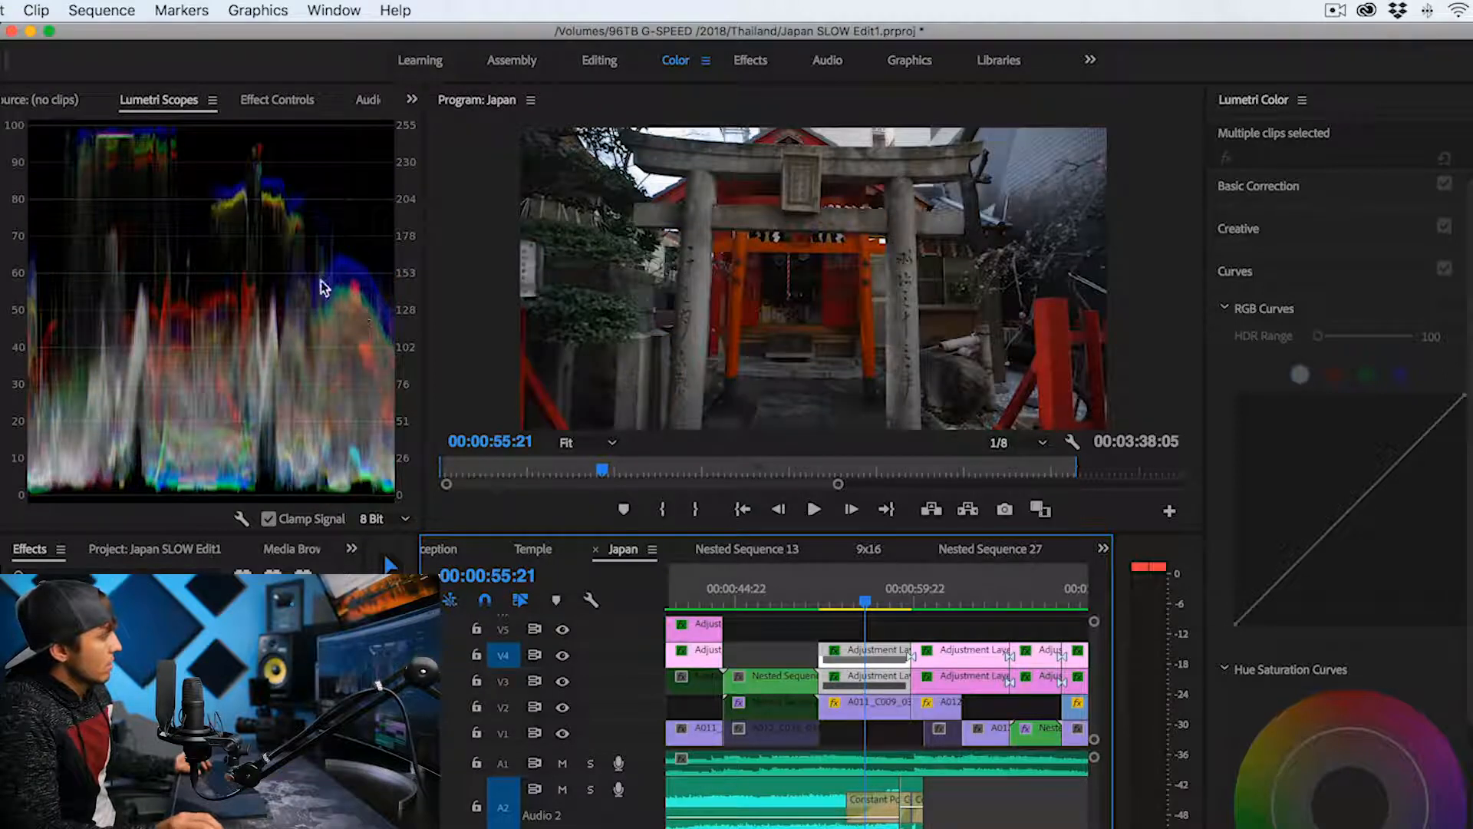
key(shift+e)
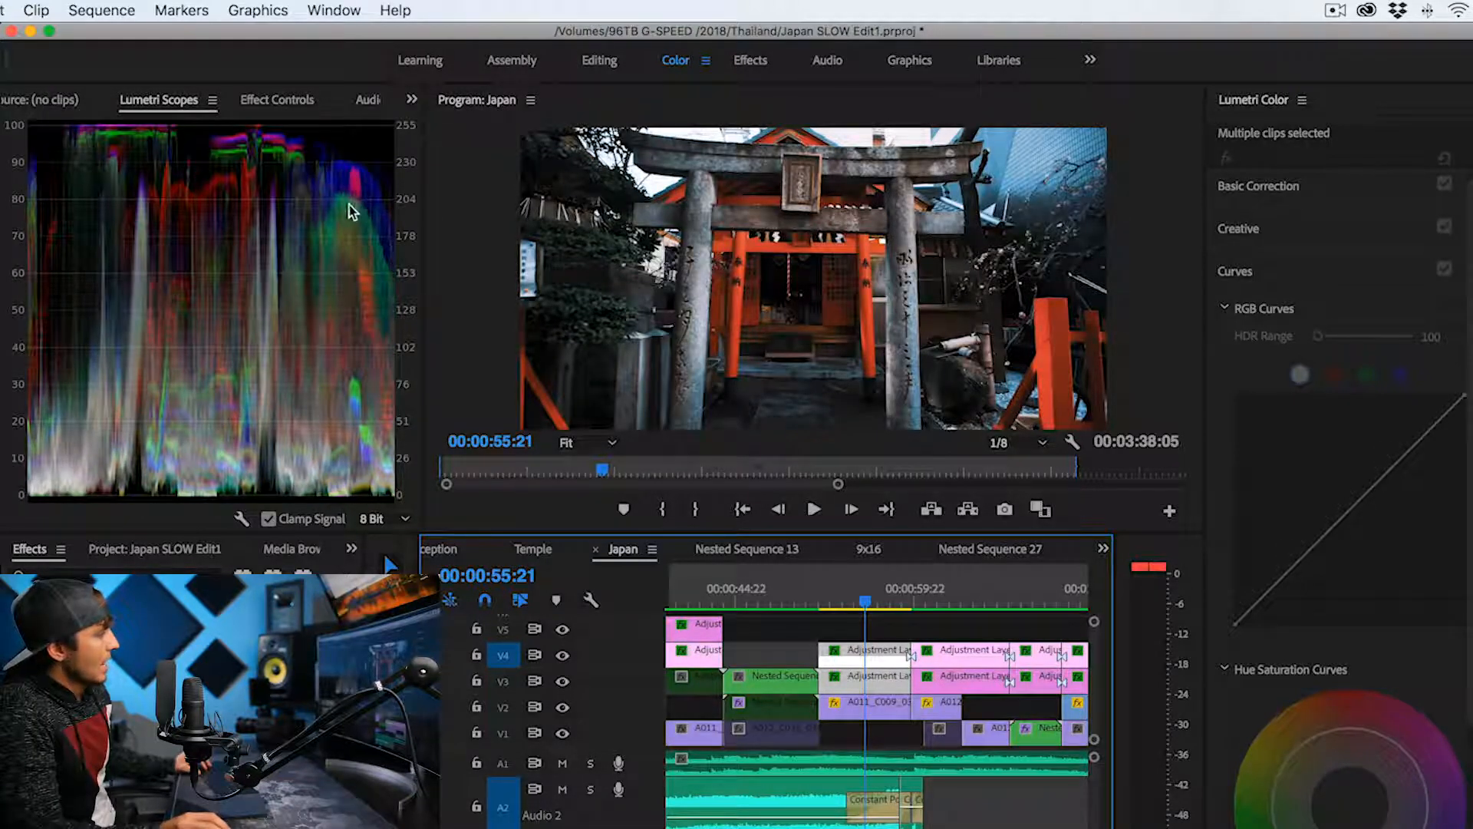
key(shift+e)
key(shift+e)
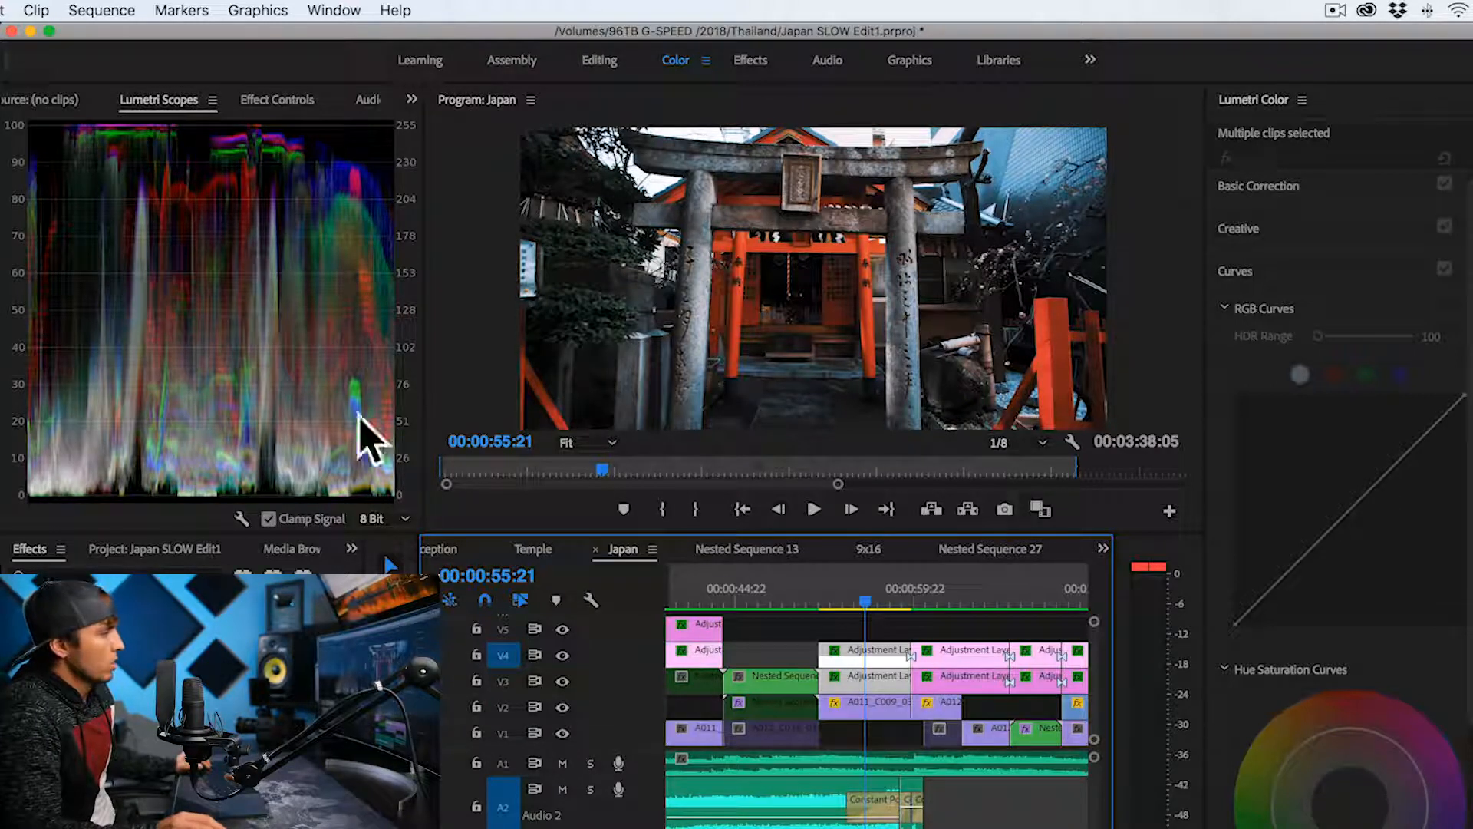
- Inspect the Lumetri settings of the V4 adjustment layer, the V3 adjustment layer and the V2 clip at the playhead one by one
click(882, 637)
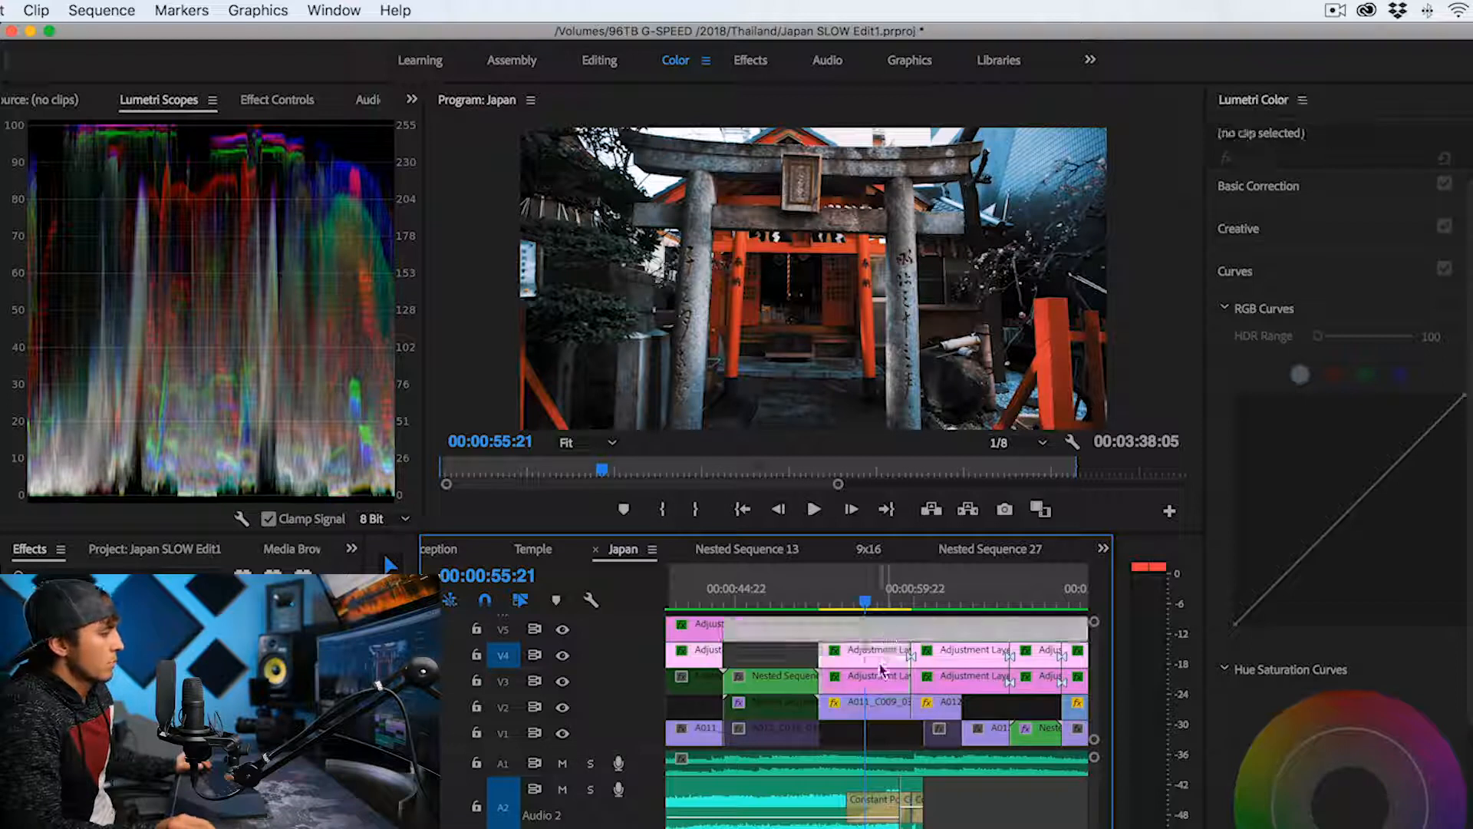
click(882, 658)
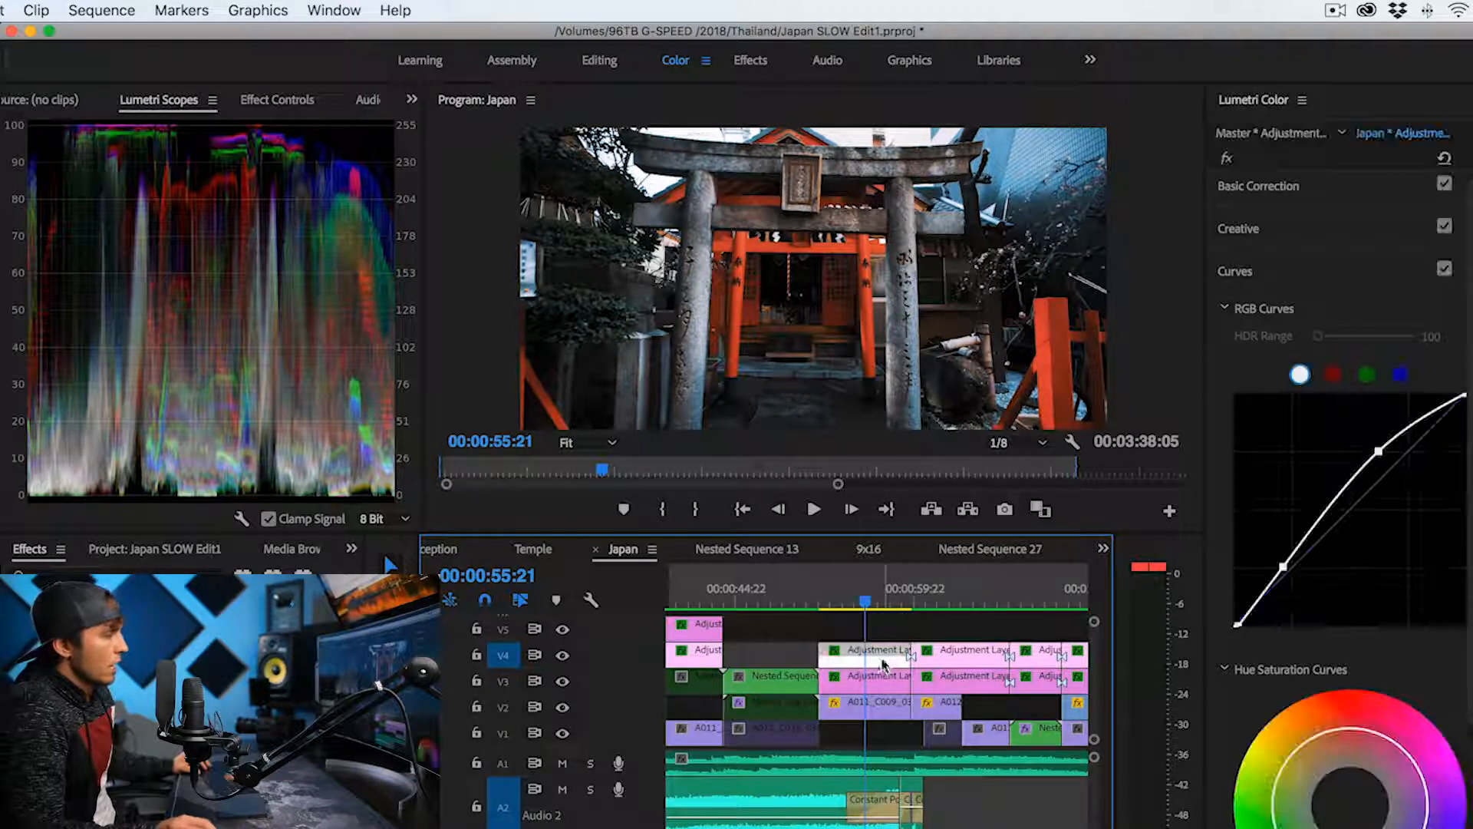
click(880, 635)
click(876, 682)
click(877, 679)
click(874, 659)
click(876, 681)
click(876, 658)
click(875, 681)
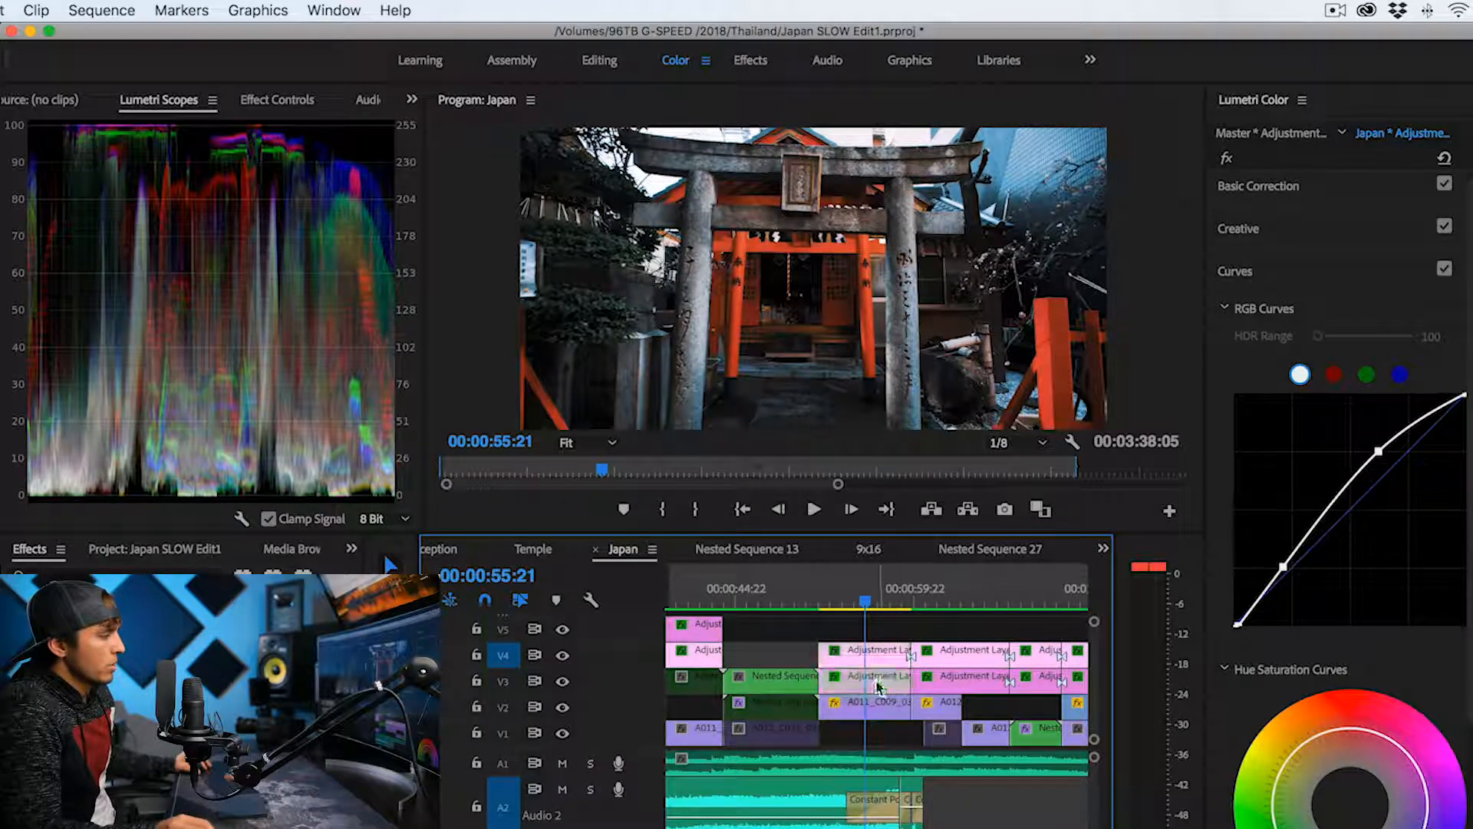
click(860, 706)
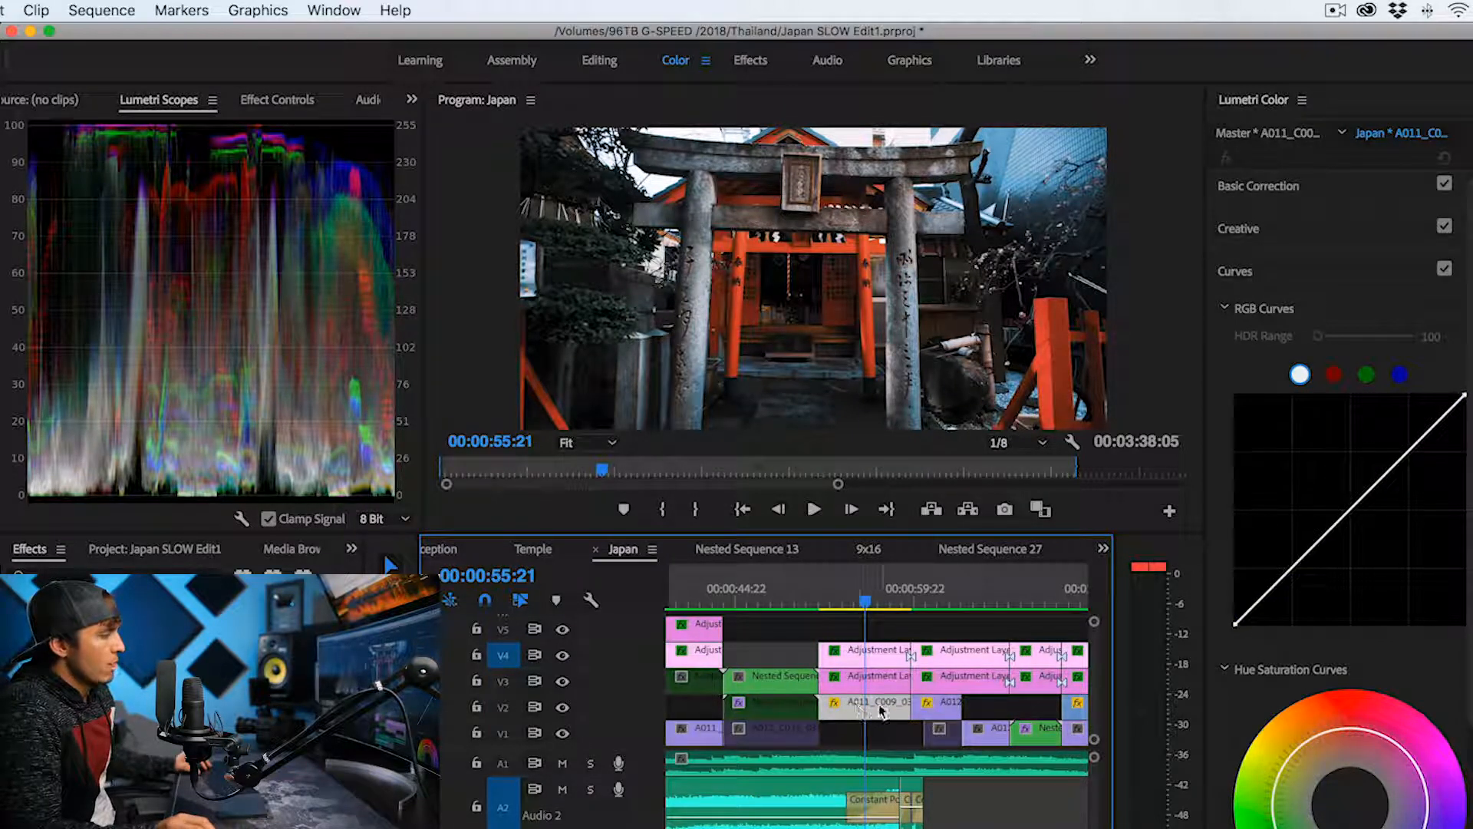
click(877, 678)
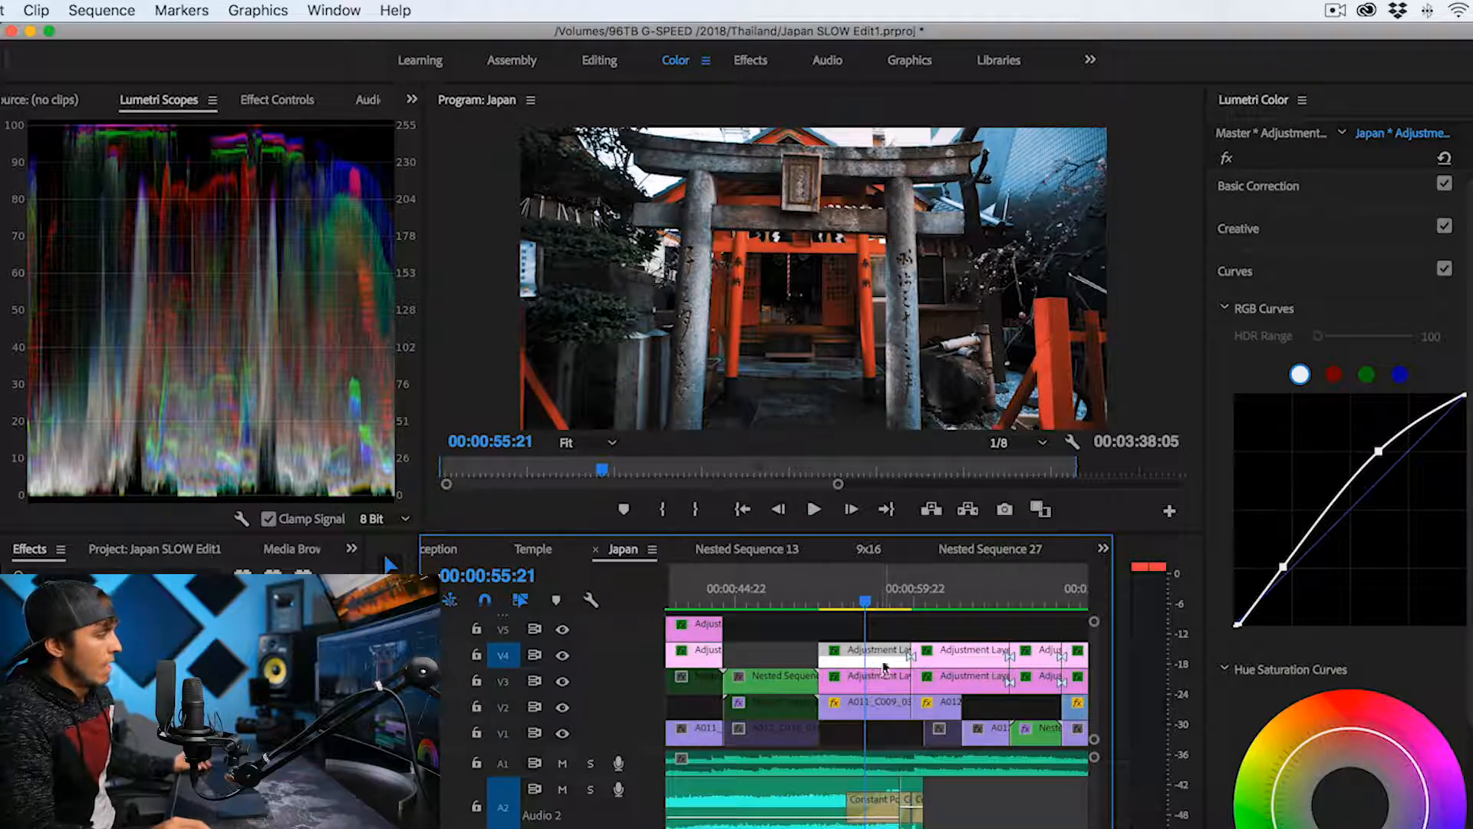
- Disable the V4 and V3 adjustment layers one after the other to view the ungraded shot, and re-enable both
key(shift+super+e)
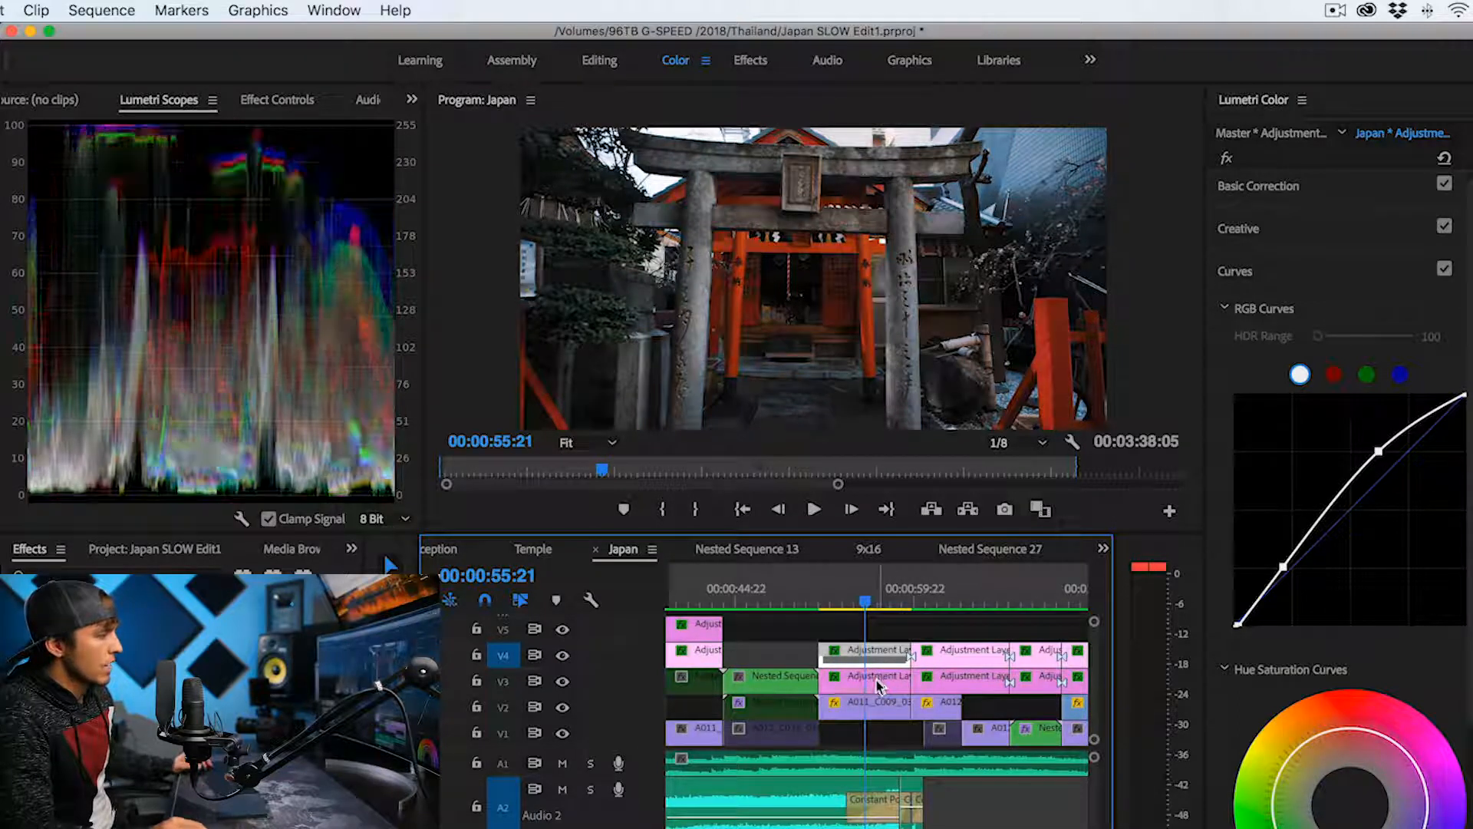
click(878, 682)
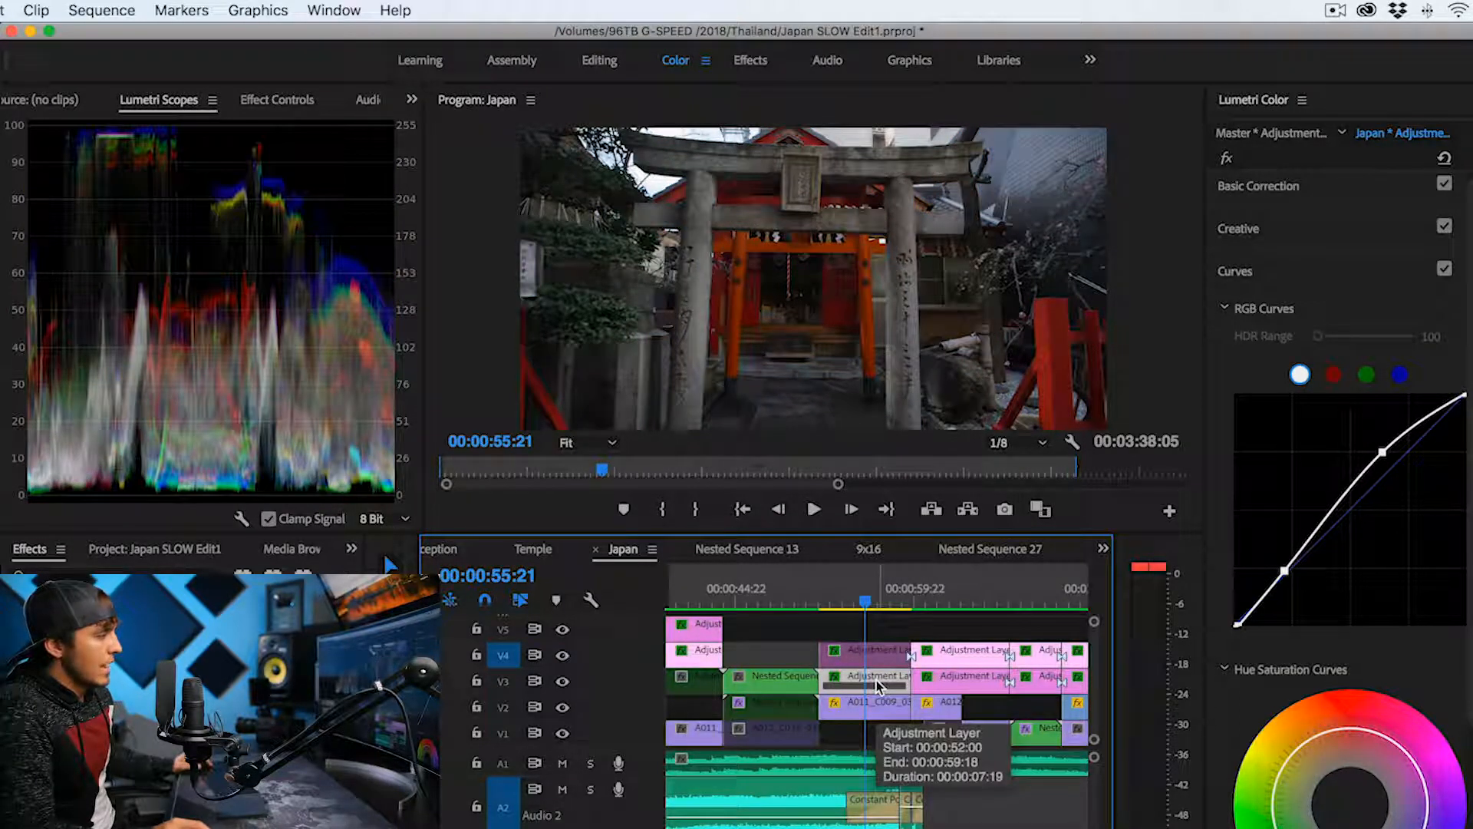
key(shift+super+e)
click(877, 660)
key(shift+super+e)
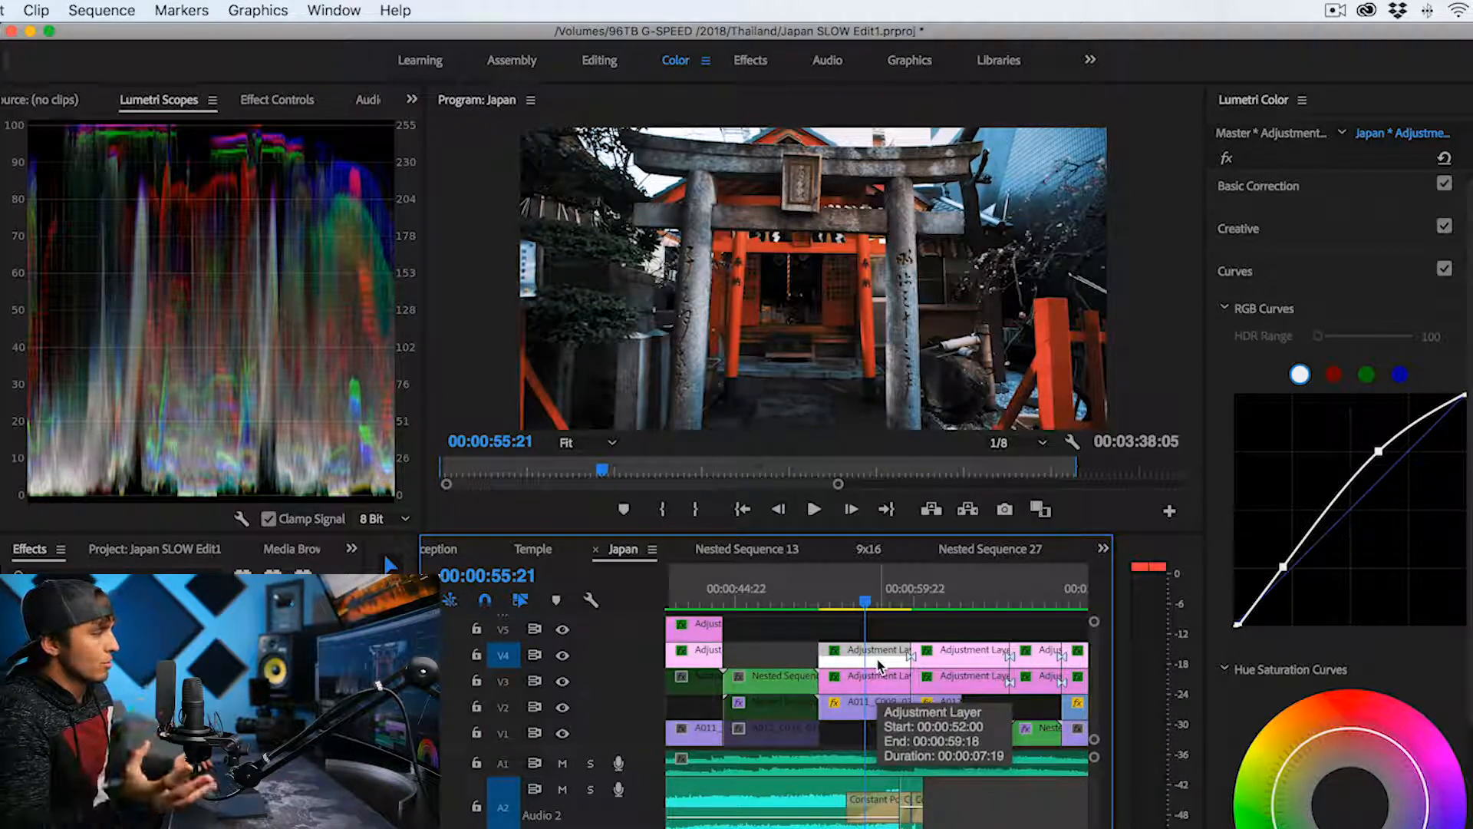
- Switch the V4 adjustment layer off and on repeatedly to compare the V3 grade alone with the combined grade
key(shift+super+e)
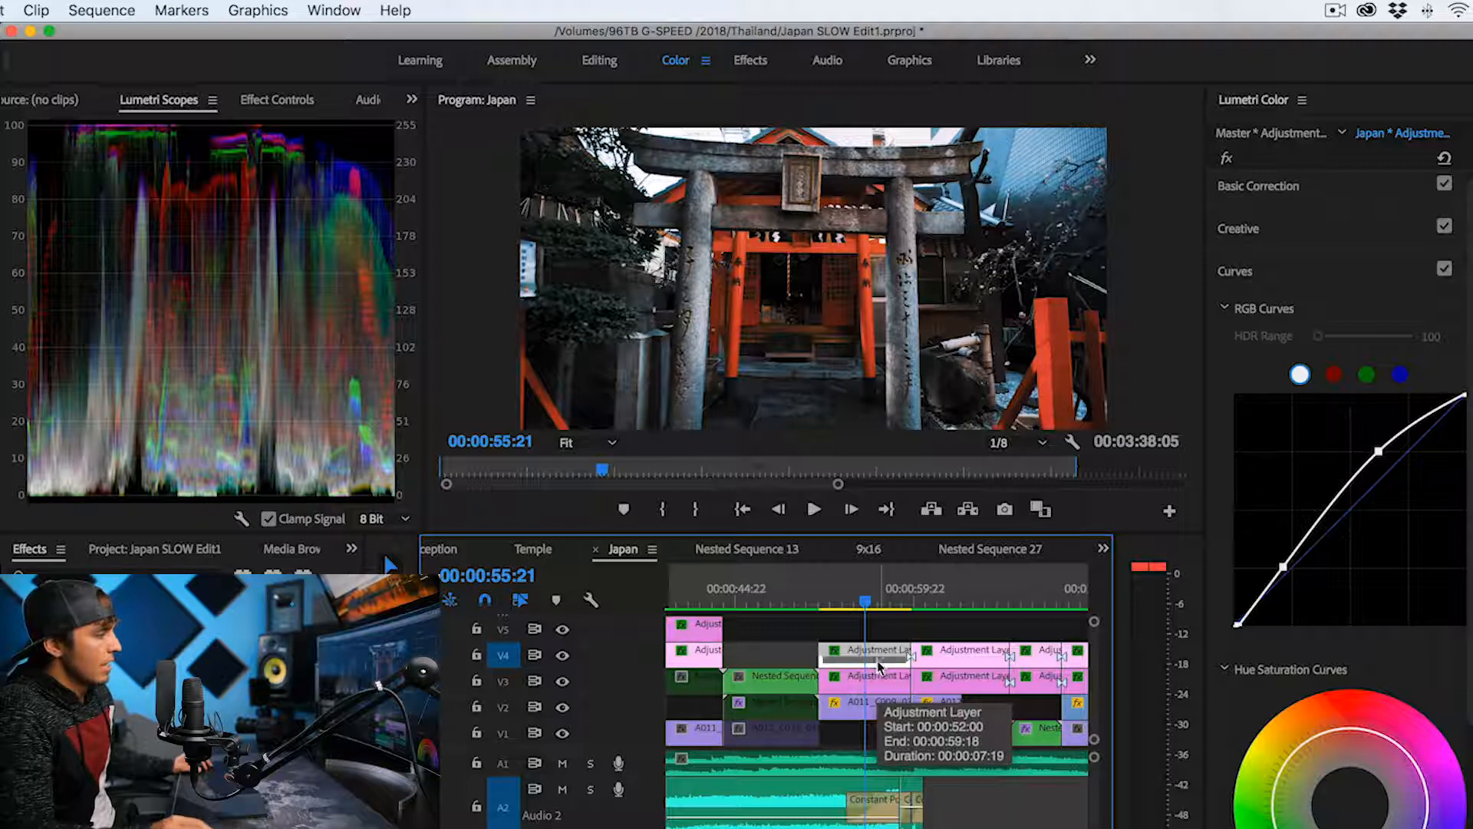
click(879, 679)
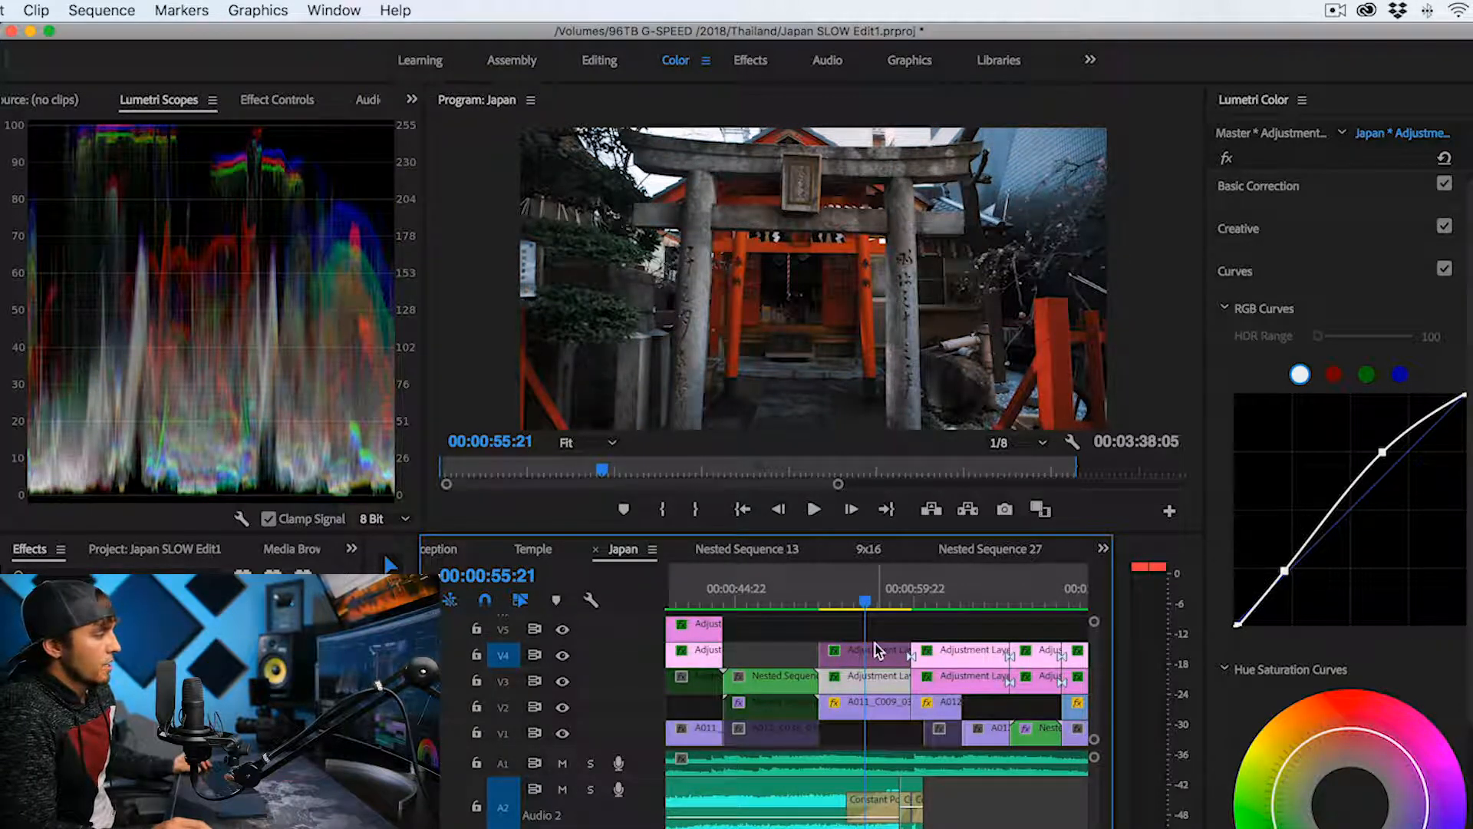
click(879, 650)
key(shift+super+e)
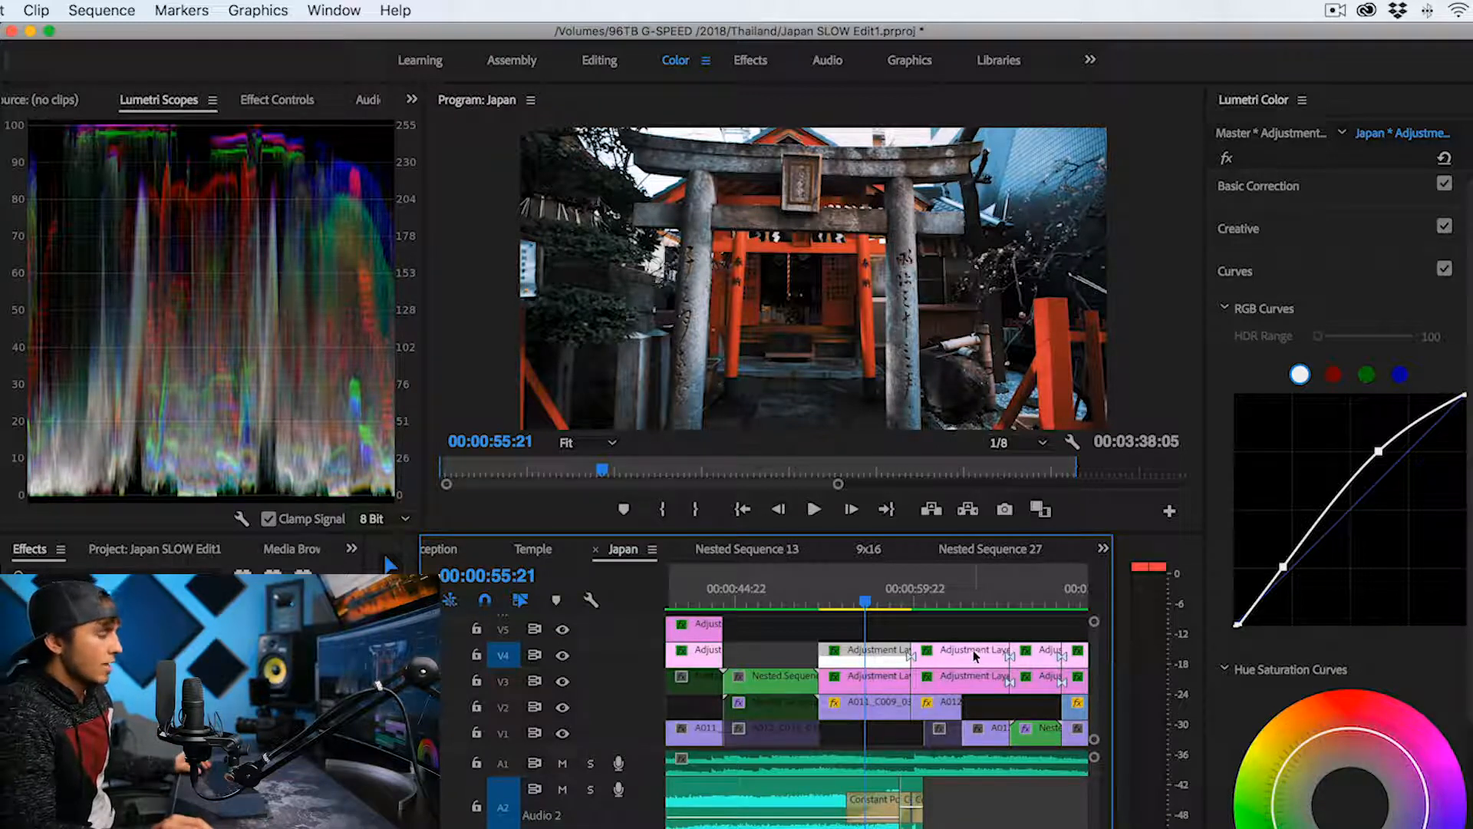
key(shift+super+e)
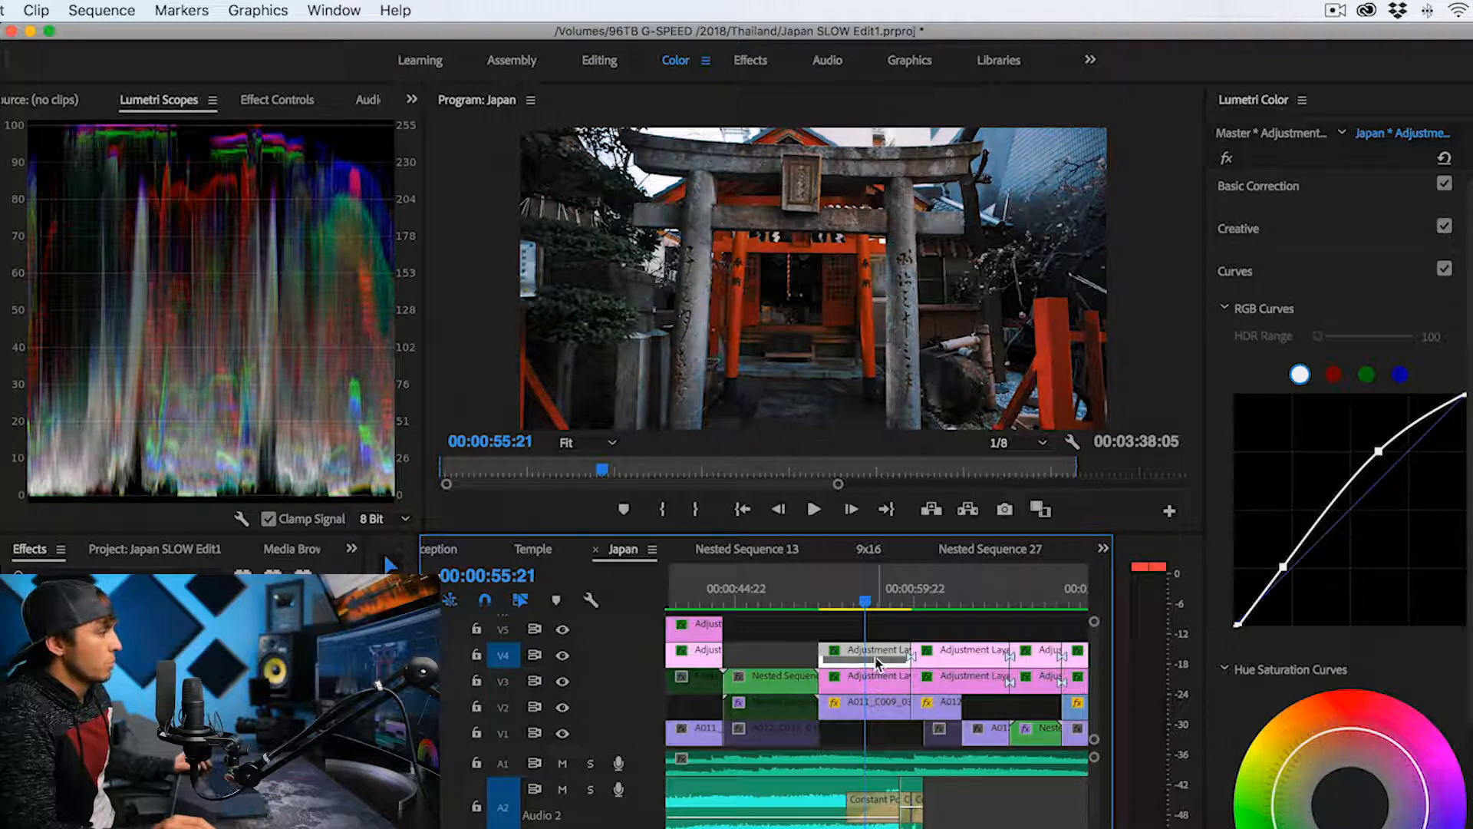
key(shift+super+e)
key(shift+super+e)
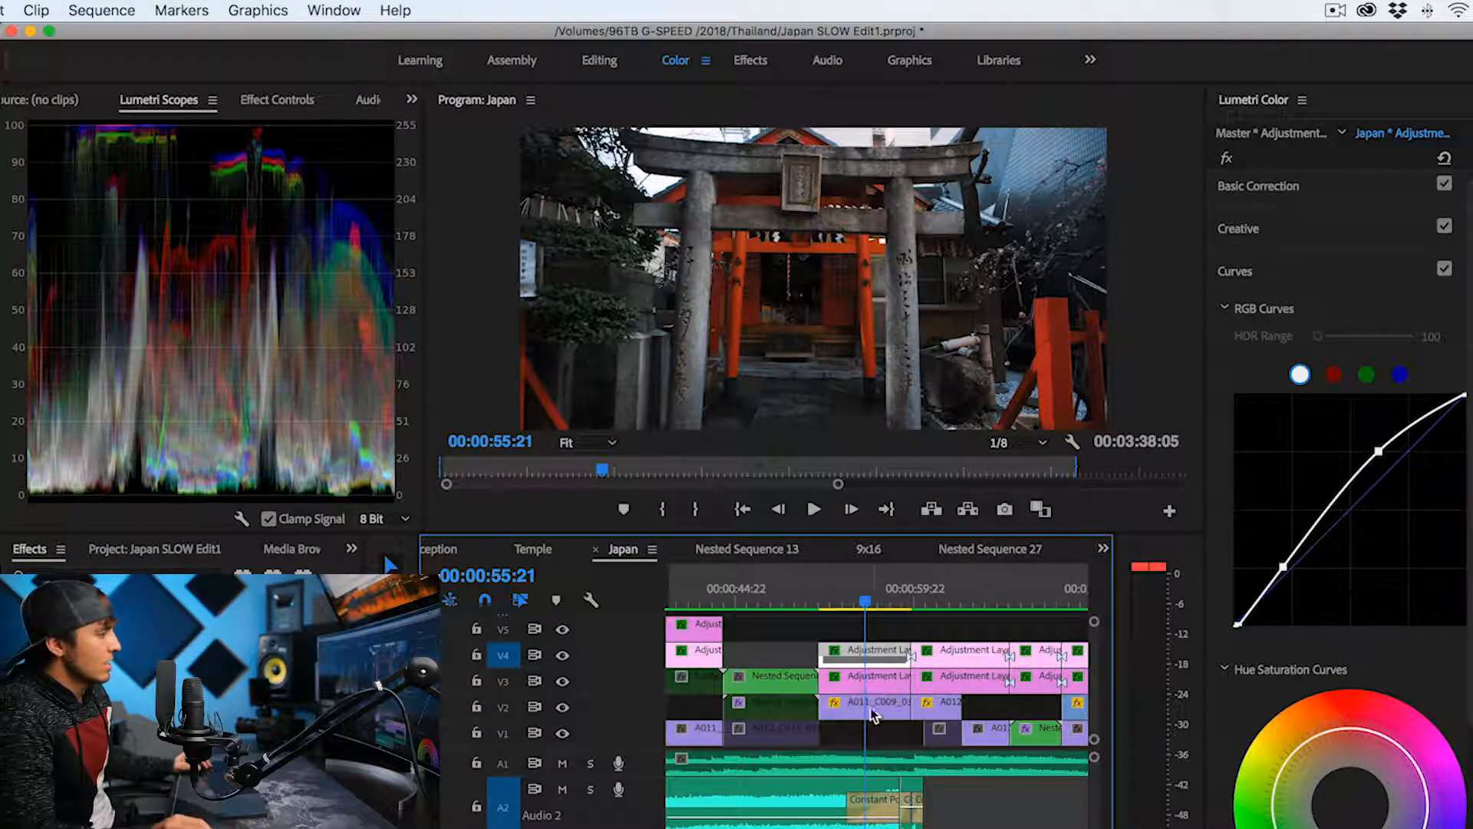
click(877, 681)
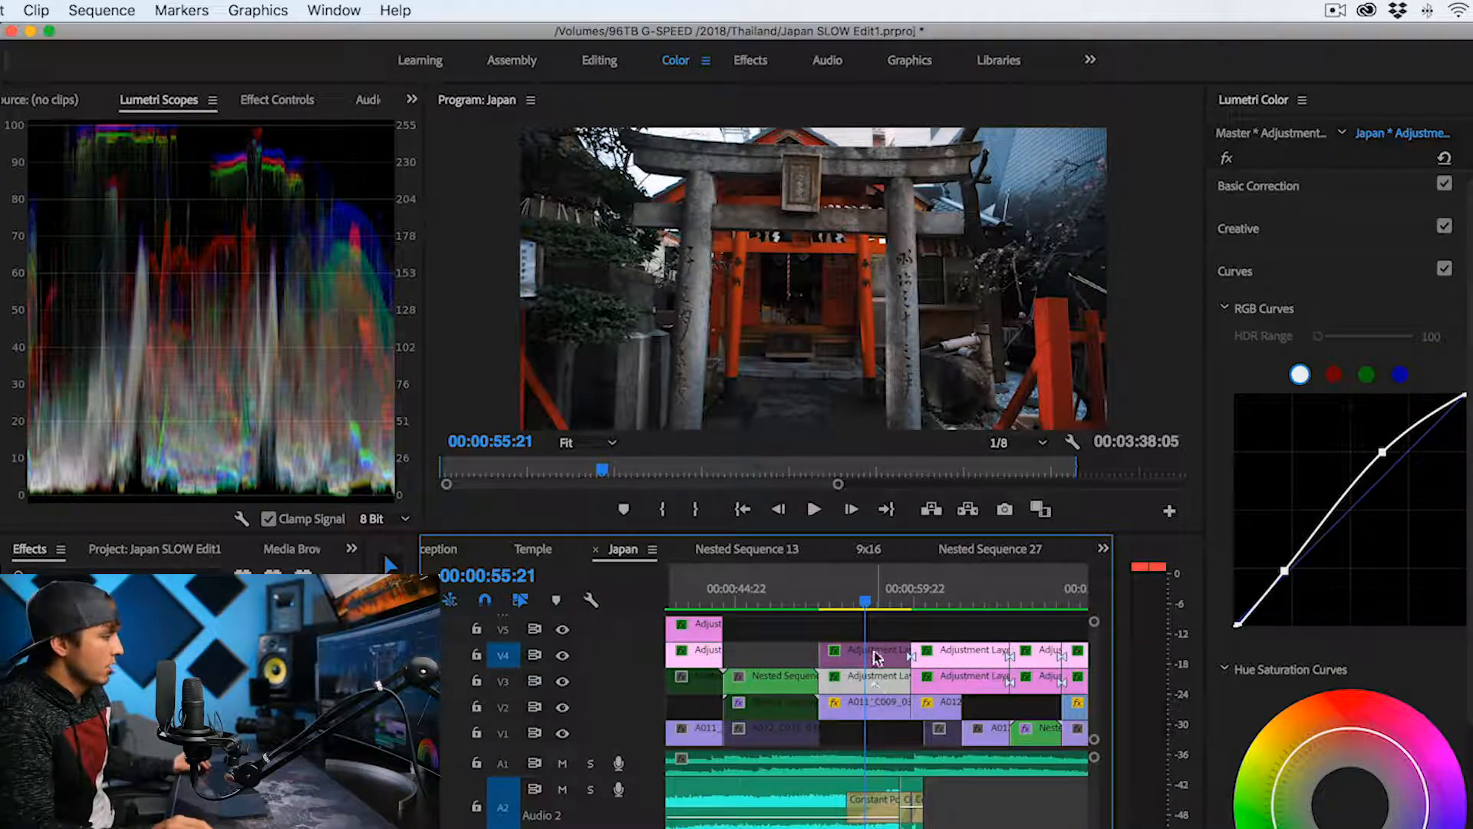
click(875, 656)
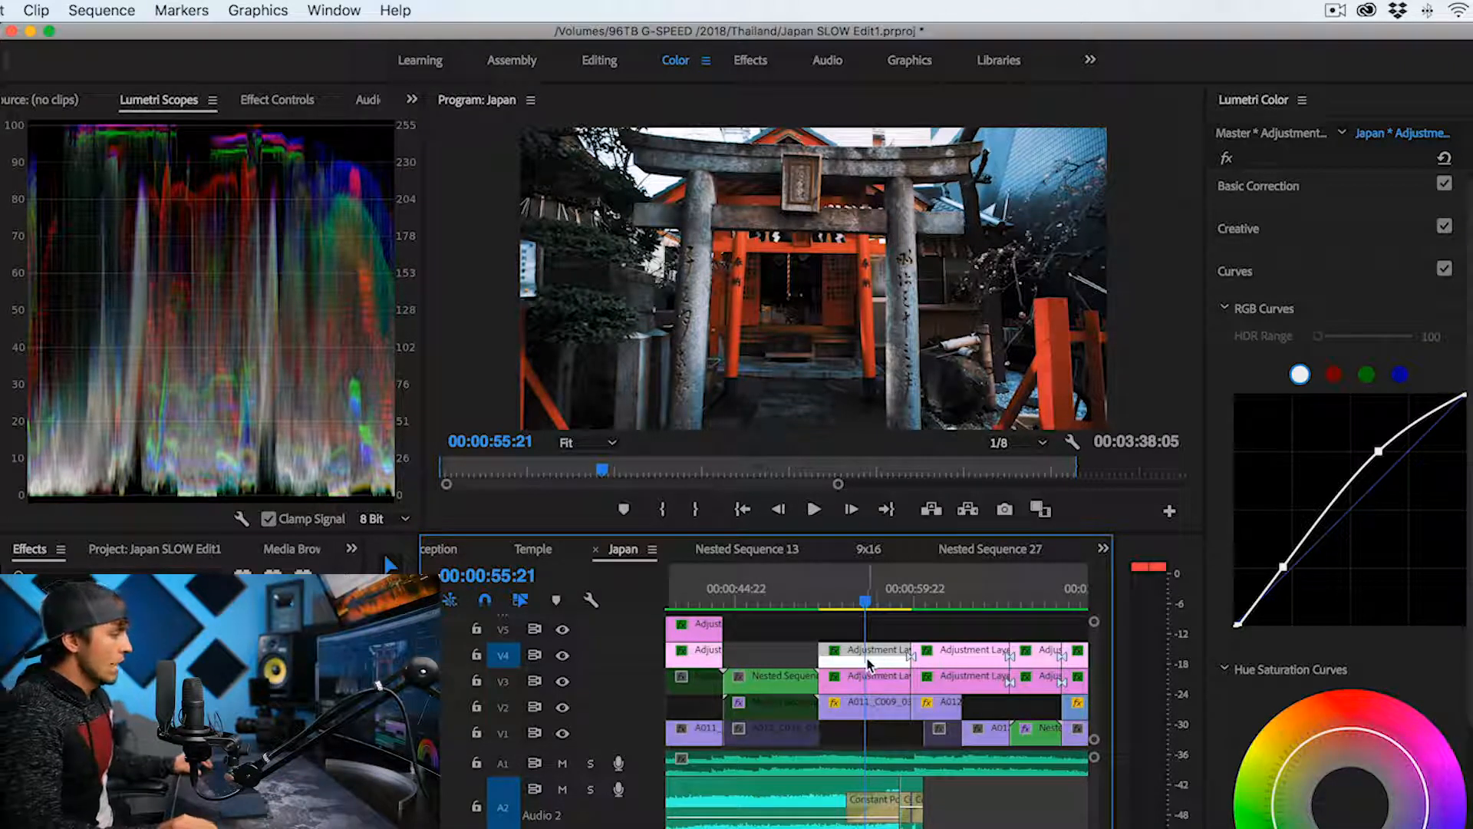
- Disable the V4 adjustment layer and collapse the open Lumetri section of the V3 adjustment layer
key(shift+super+e)
click(870, 686)
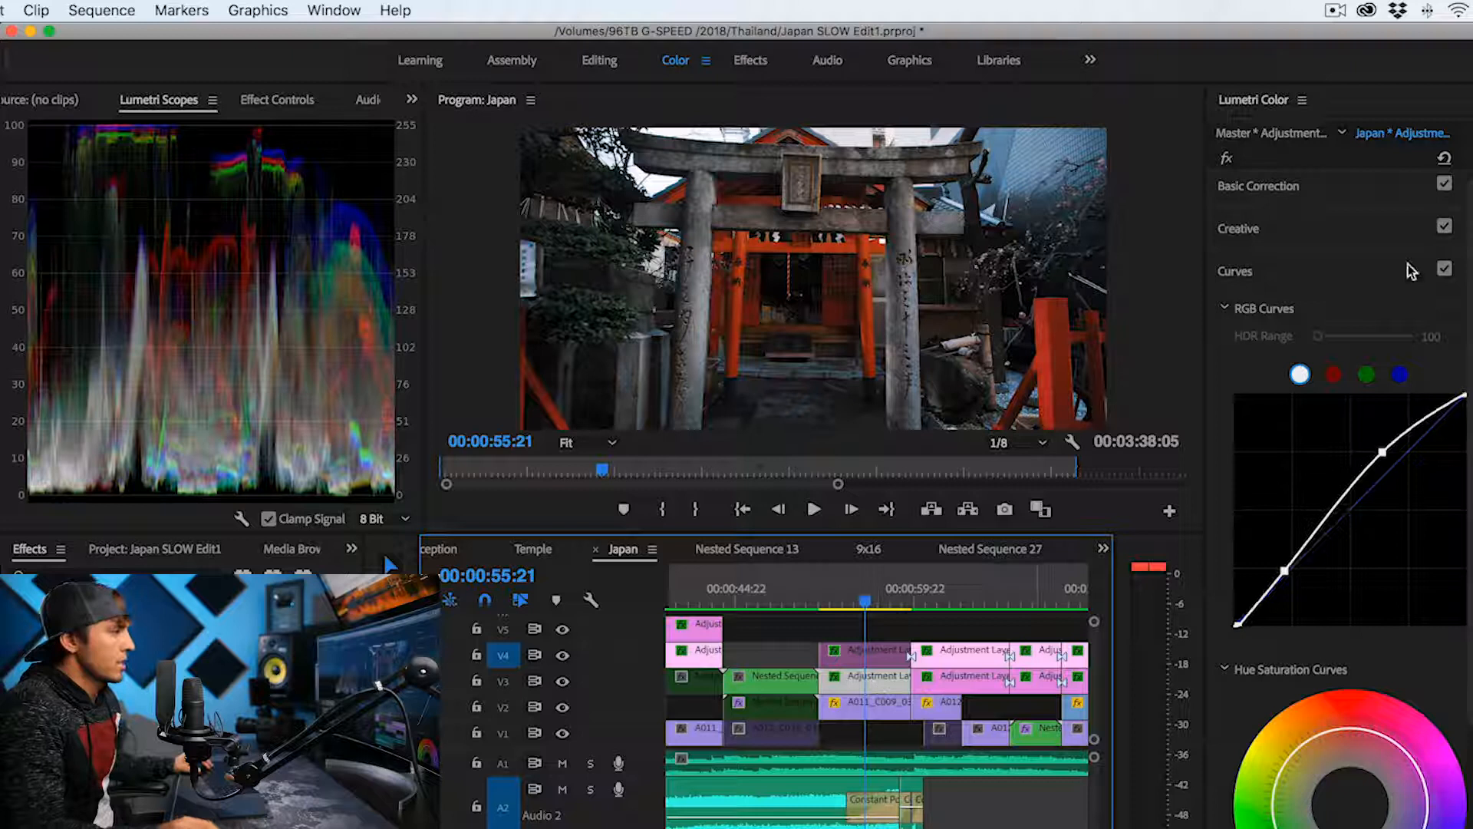
click(1350, 231)
click(1348, 229)
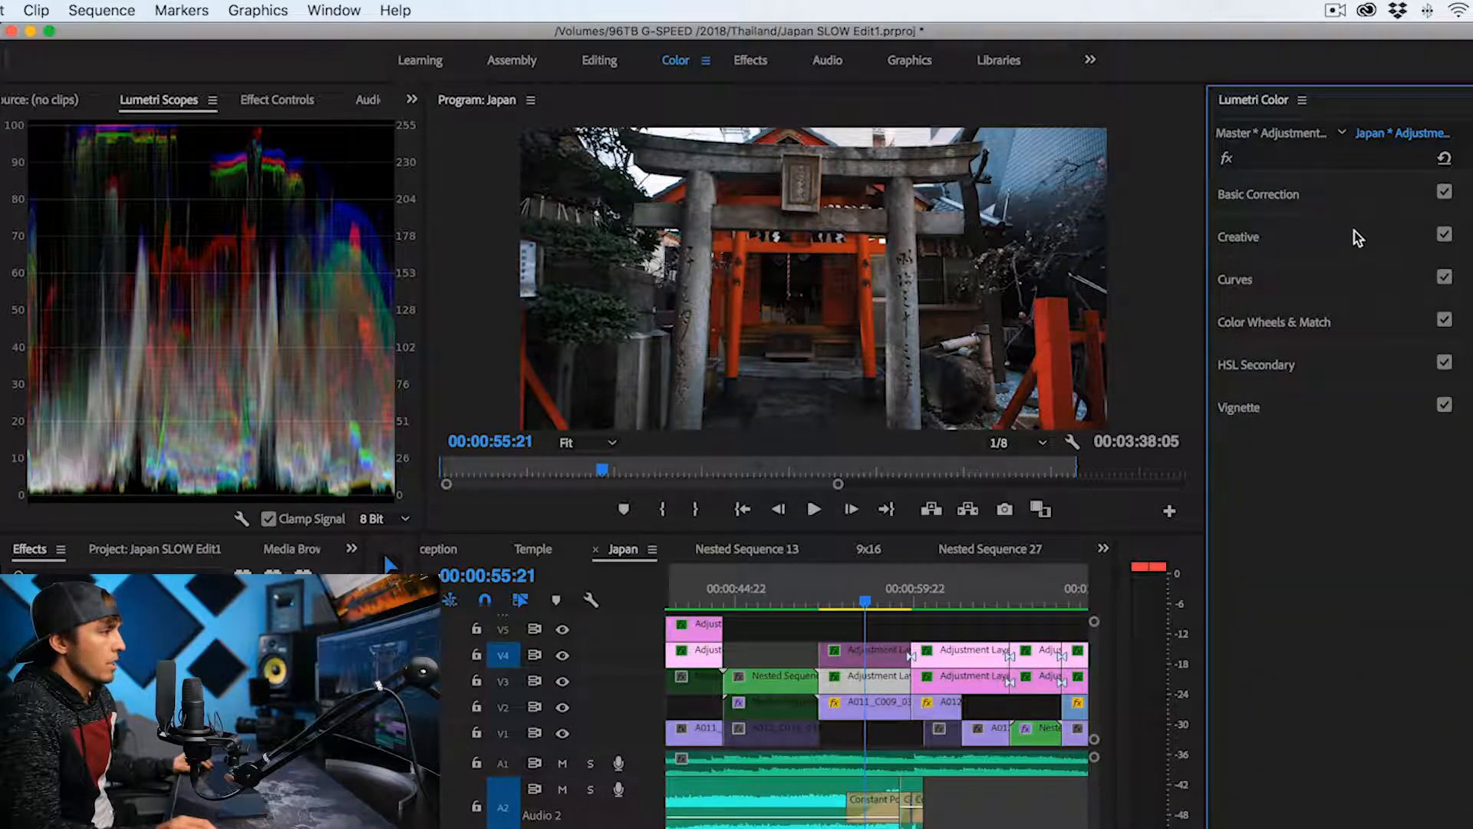
- Turn off Curves, Basic Correction and Creative on the V3 adjustment layer and expand the Creative settings
click(1444, 278)
click(1443, 192)
click(1444, 234)
click(1362, 244)
- Toggle the Creative section with the OSIRIS_M31 - LOG look to compare its effect, leaving it enabled
click(1444, 234)
click(1444, 234)
click(1444, 234)
click(1443, 234)
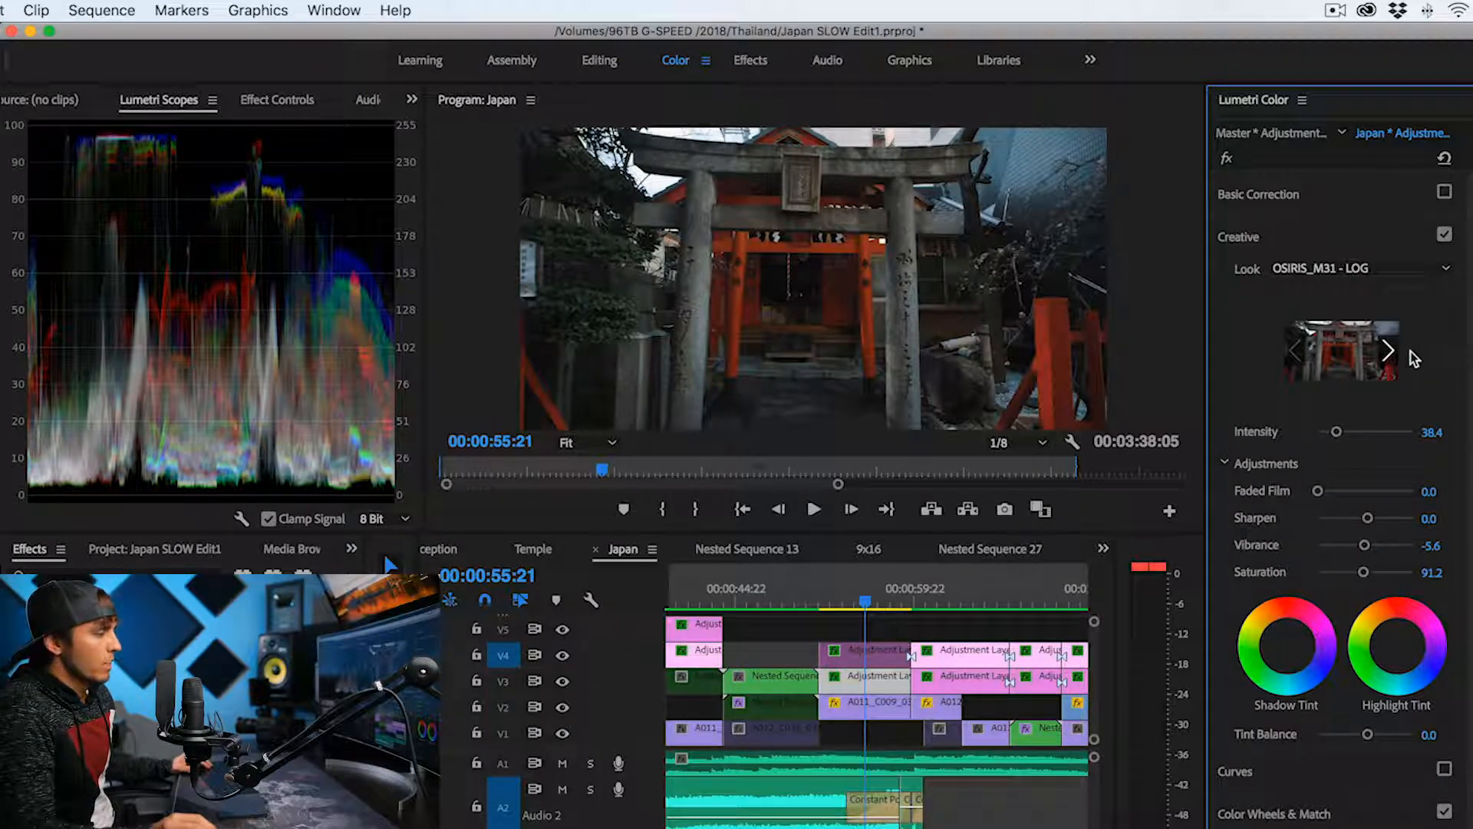
click(1444, 234)
click(1444, 234)
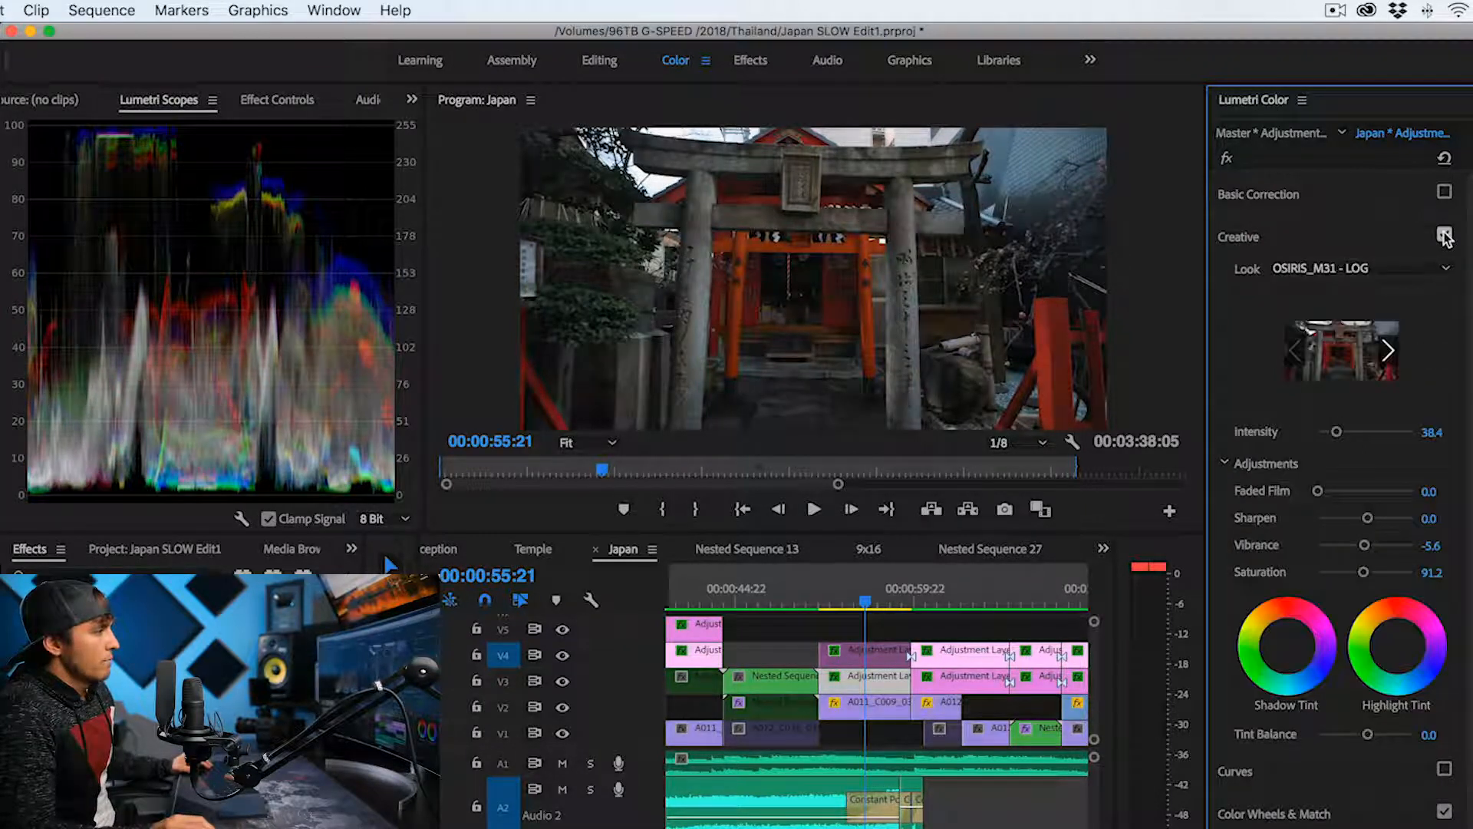
click(1444, 233)
click(1444, 234)
click(1444, 234)
click(1444, 234)
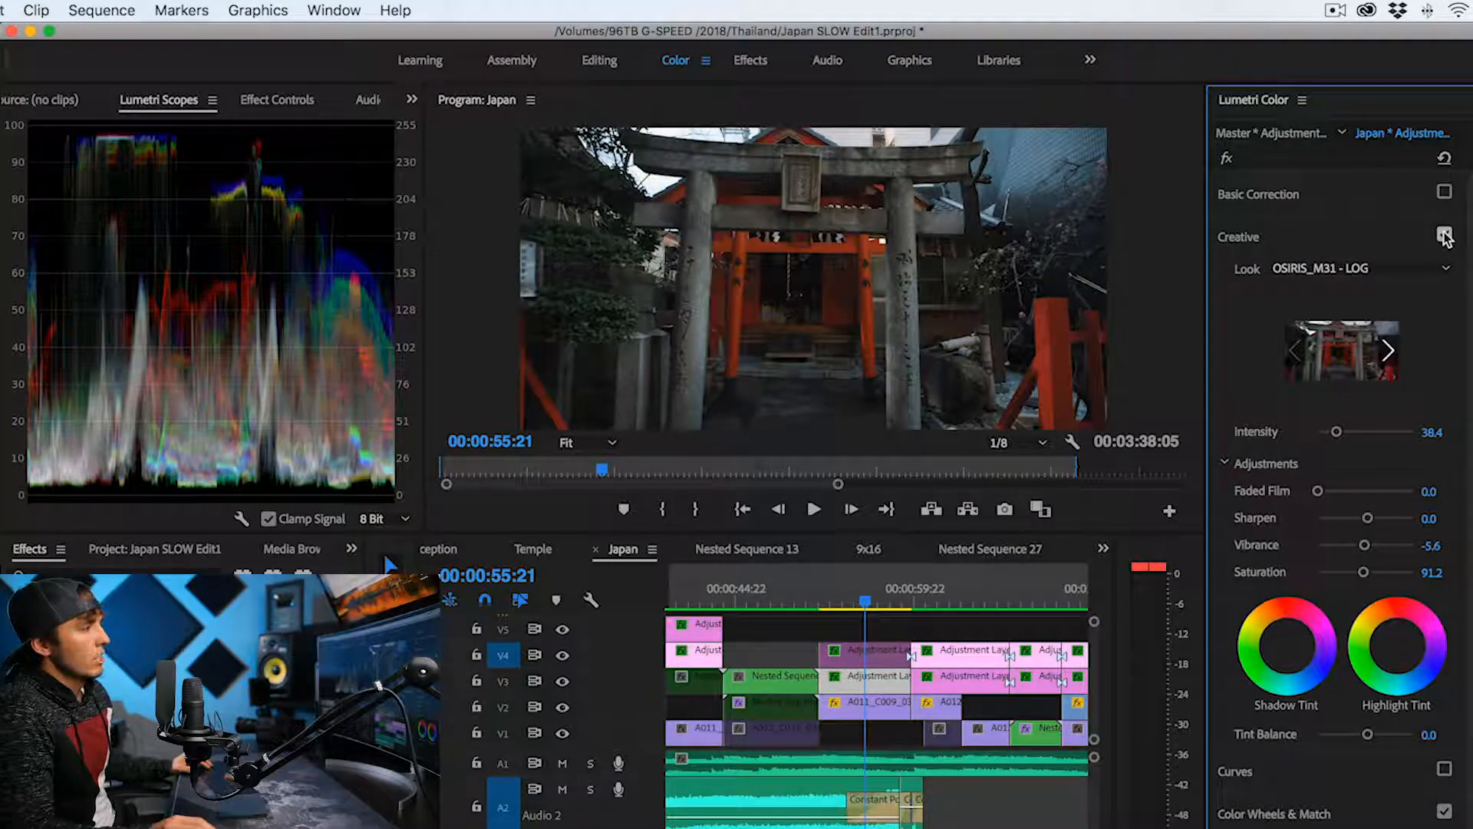
click(1444, 234)
click(1444, 234)
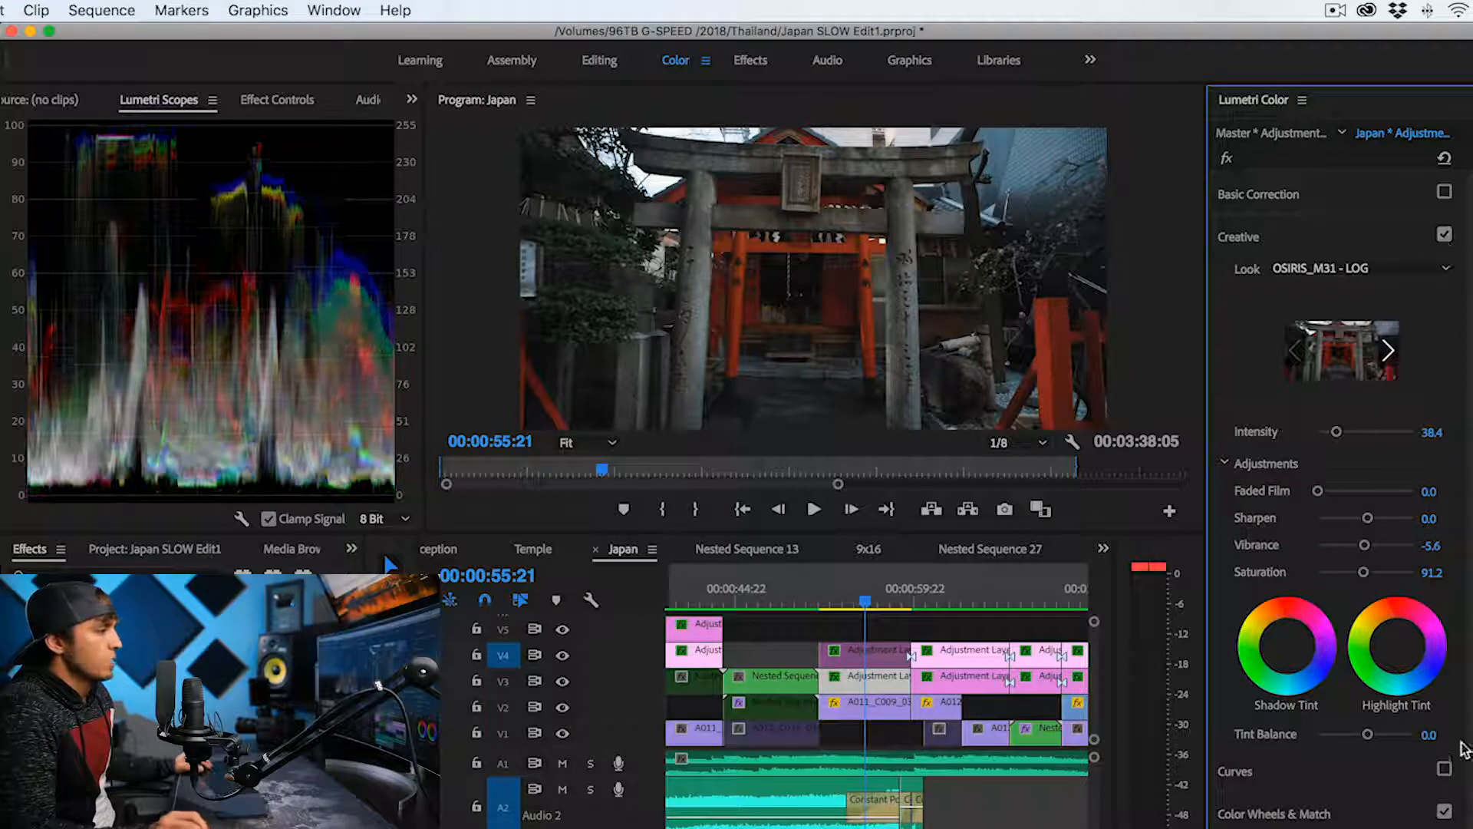
- Expand Curves on the V3 adjustment layer and toggle the section to compare its contrast effect, leaving it enabled
click(1443, 769)
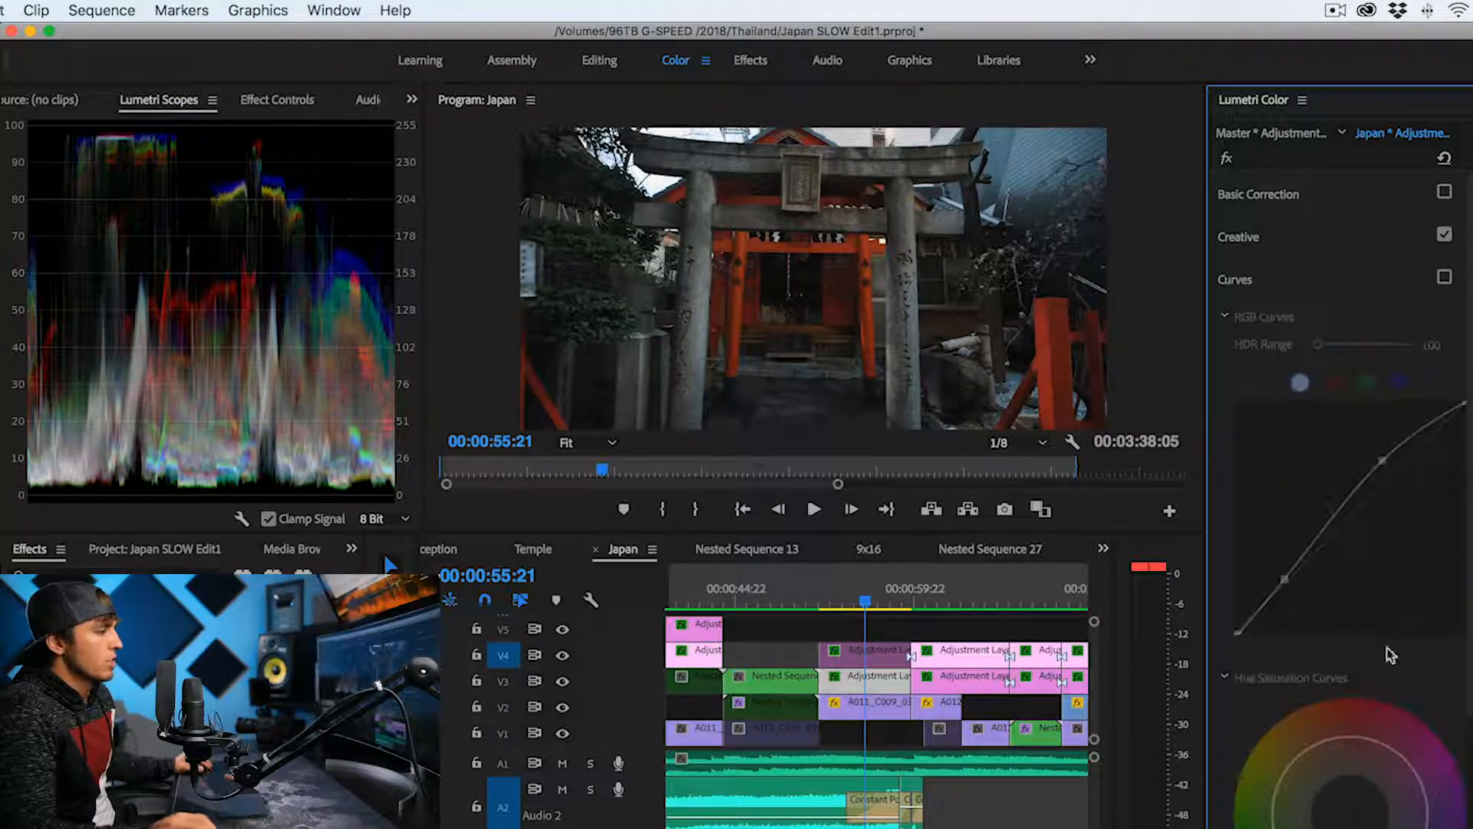
click(1444, 277)
click(1444, 278)
click(1444, 278)
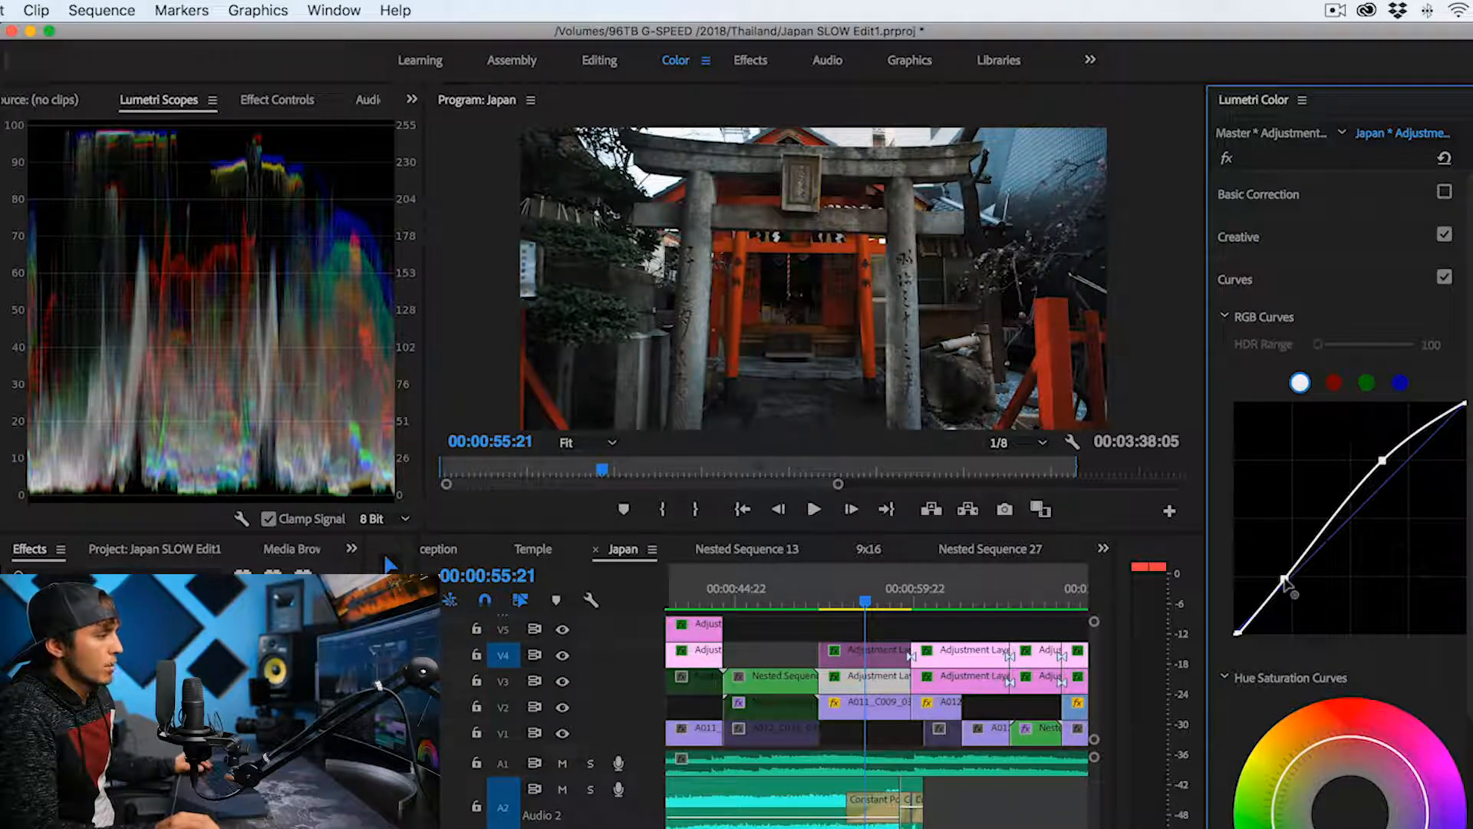
click(1444, 278)
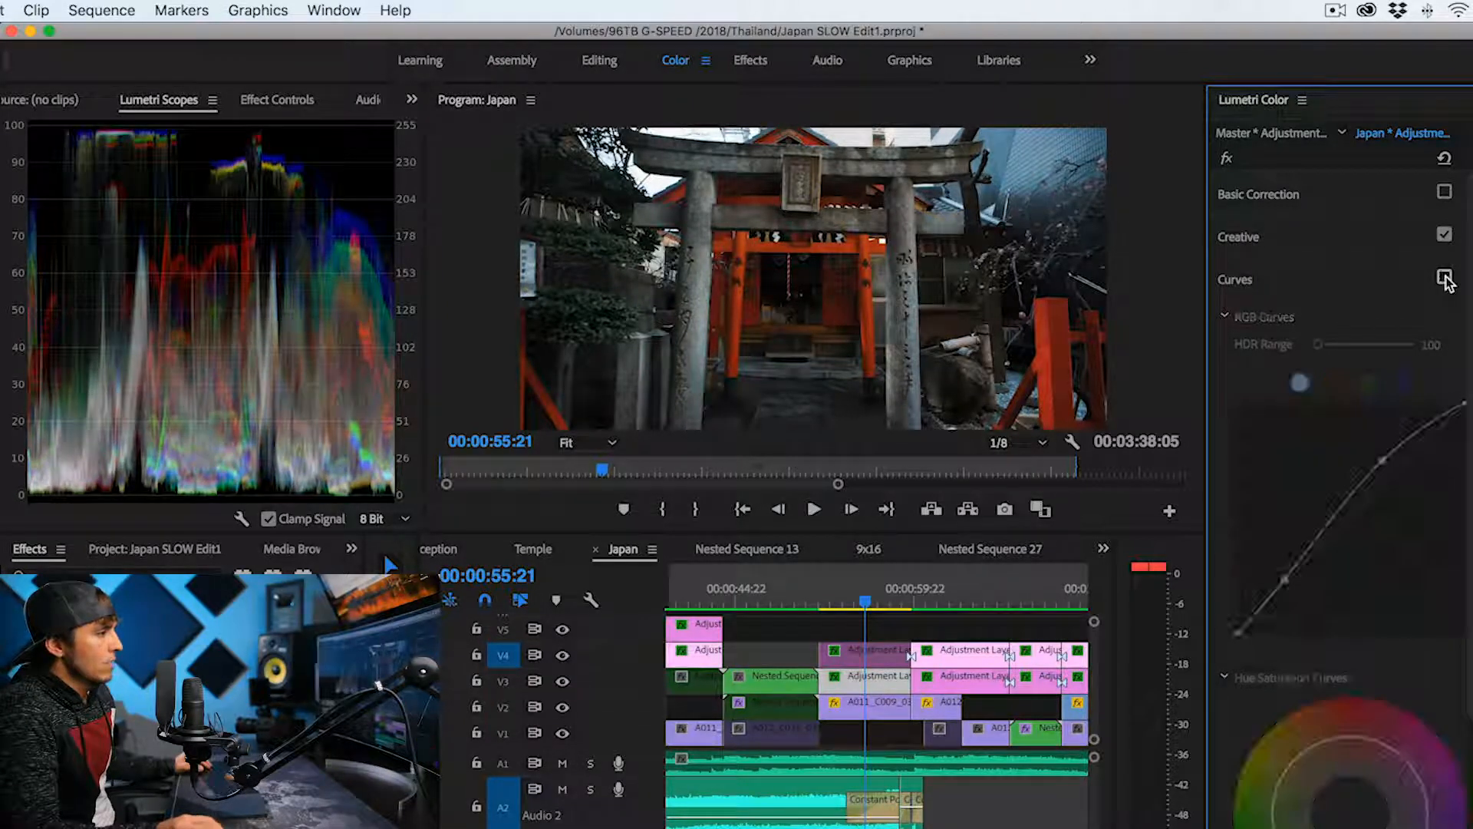
click(1444, 277)
click(1444, 277)
click(1444, 278)
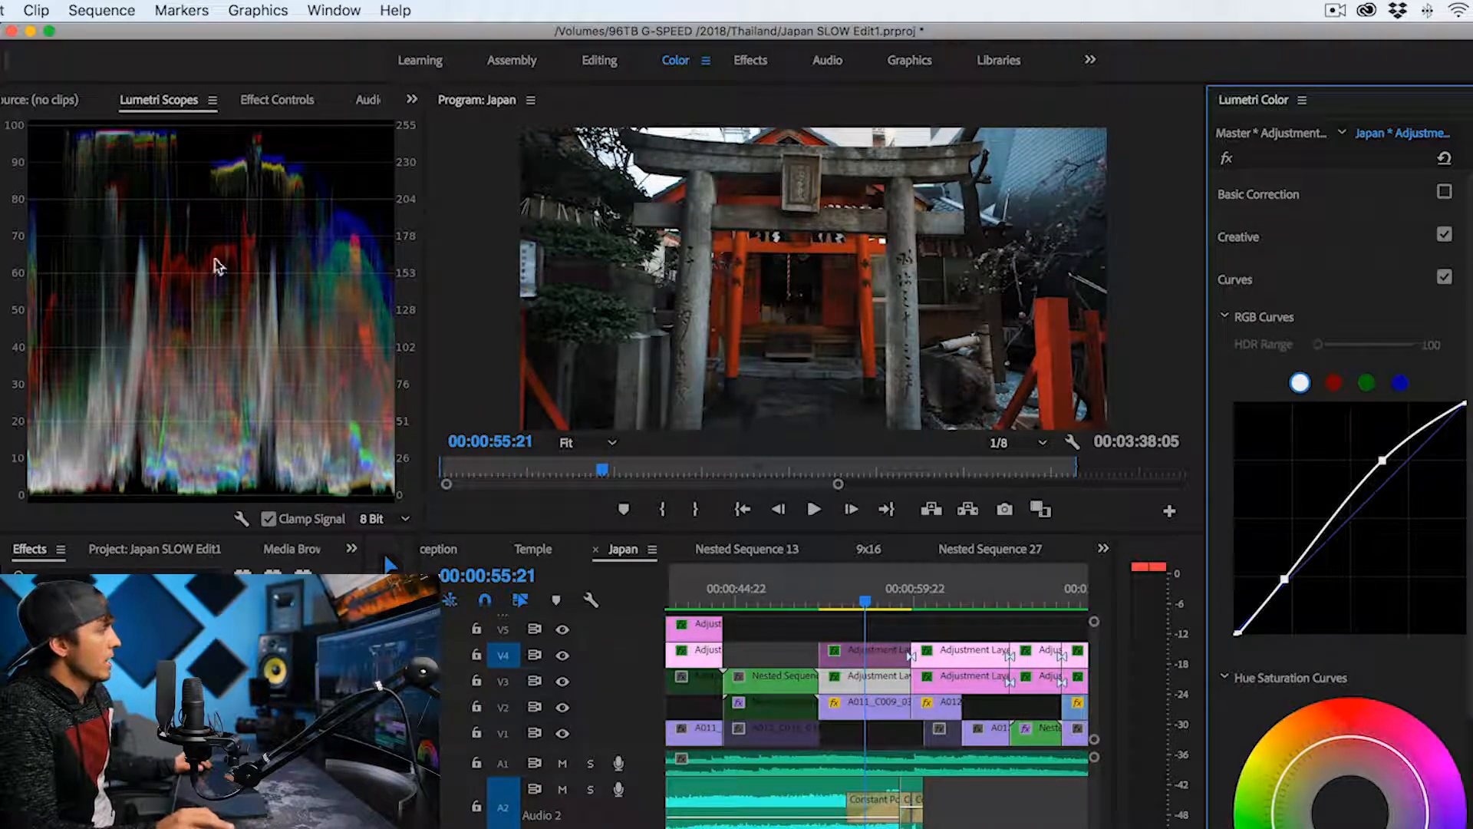
click(1444, 278)
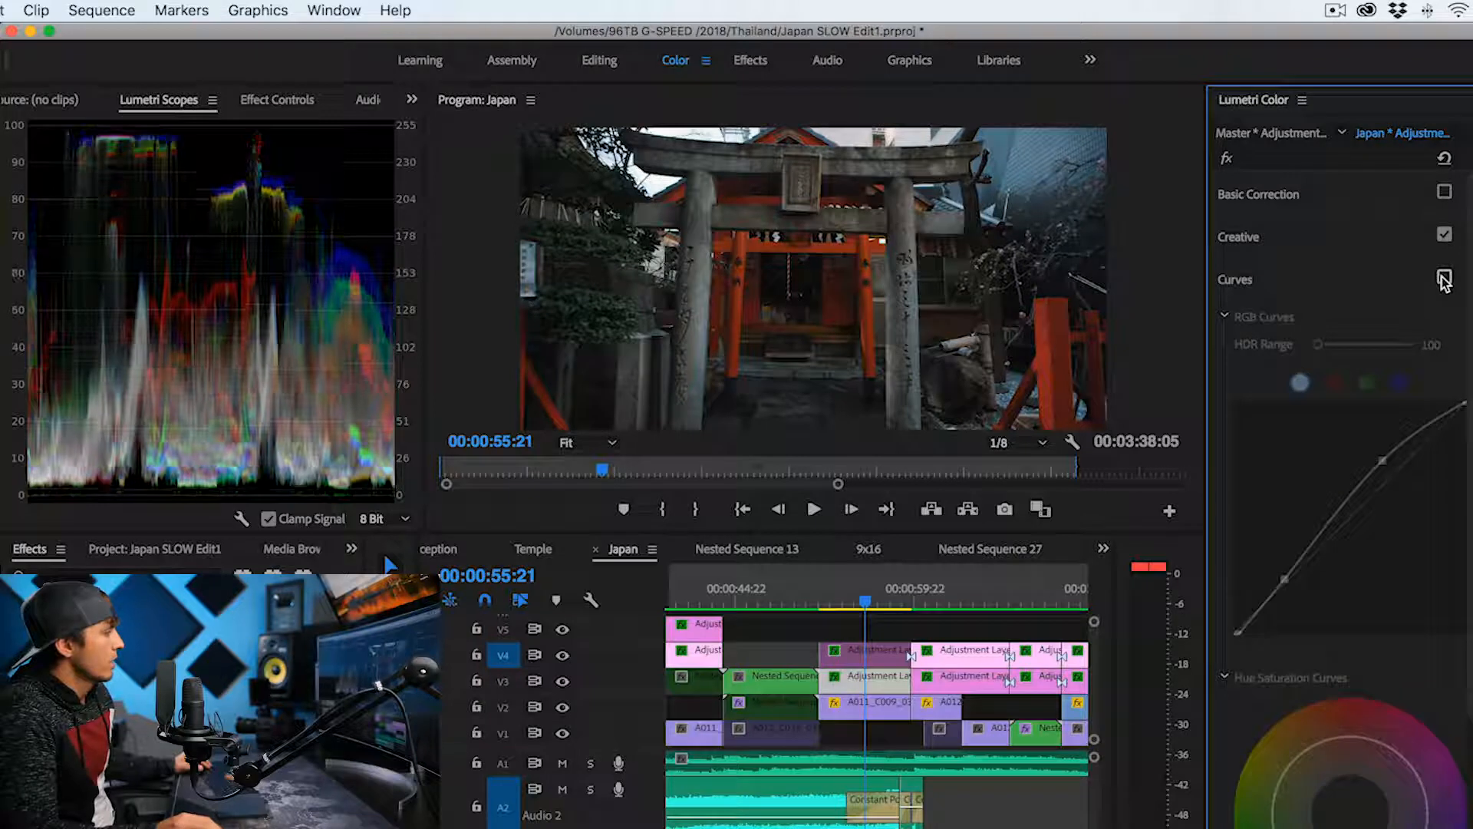
click(1444, 278)
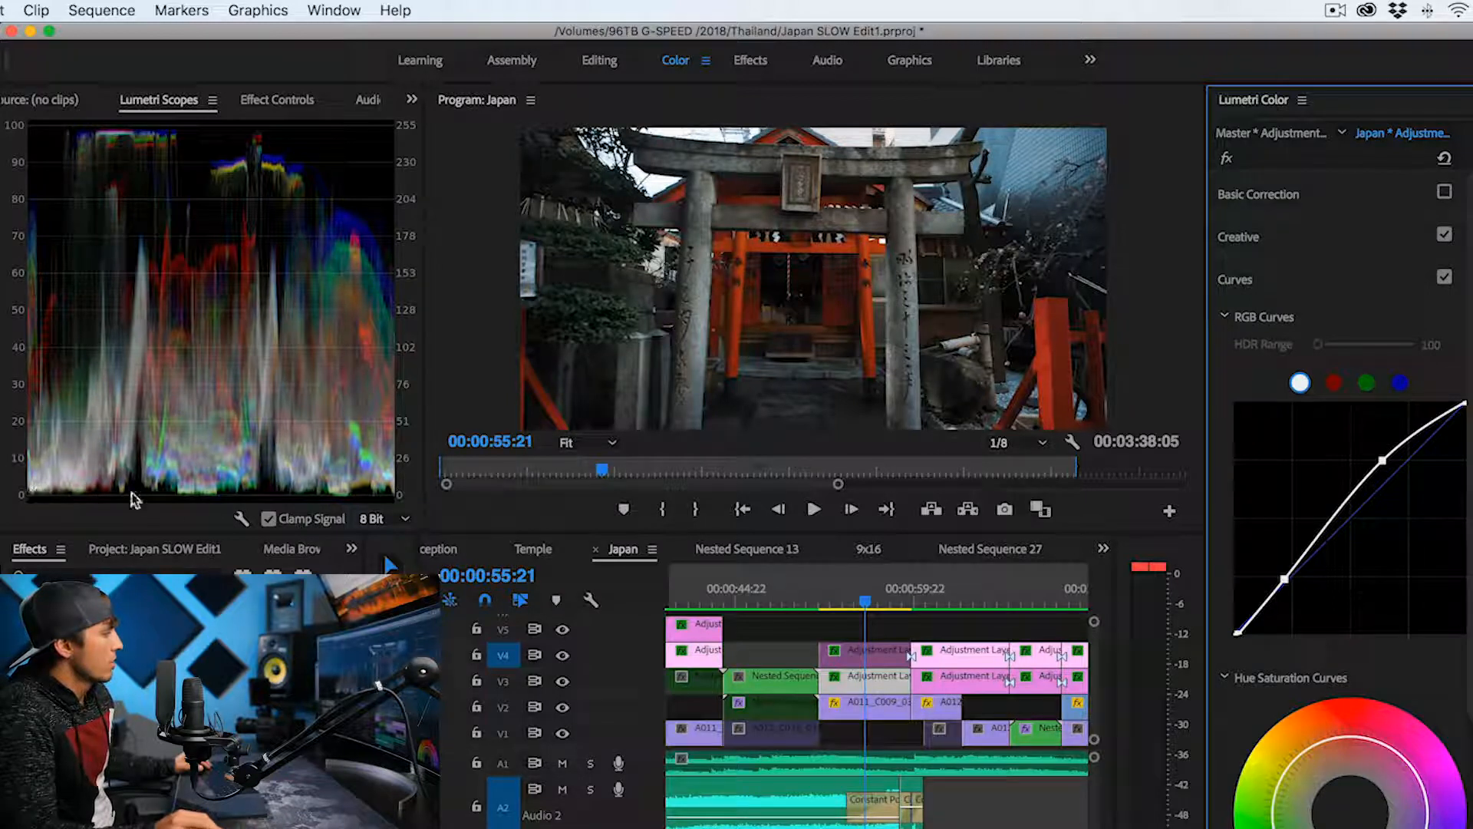
click(1444, 278)
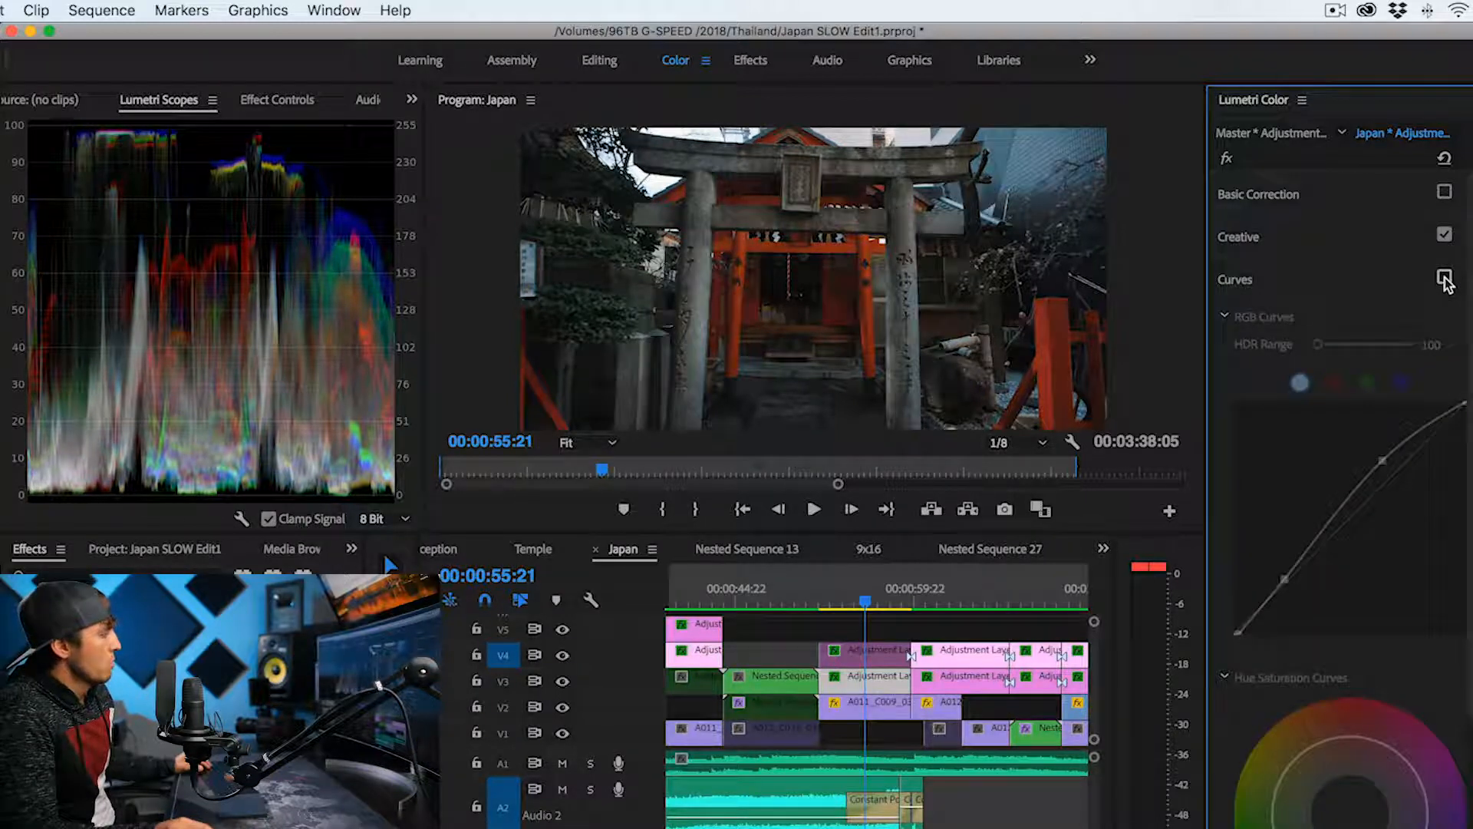
click(1444, 278)
click(1444, 277)
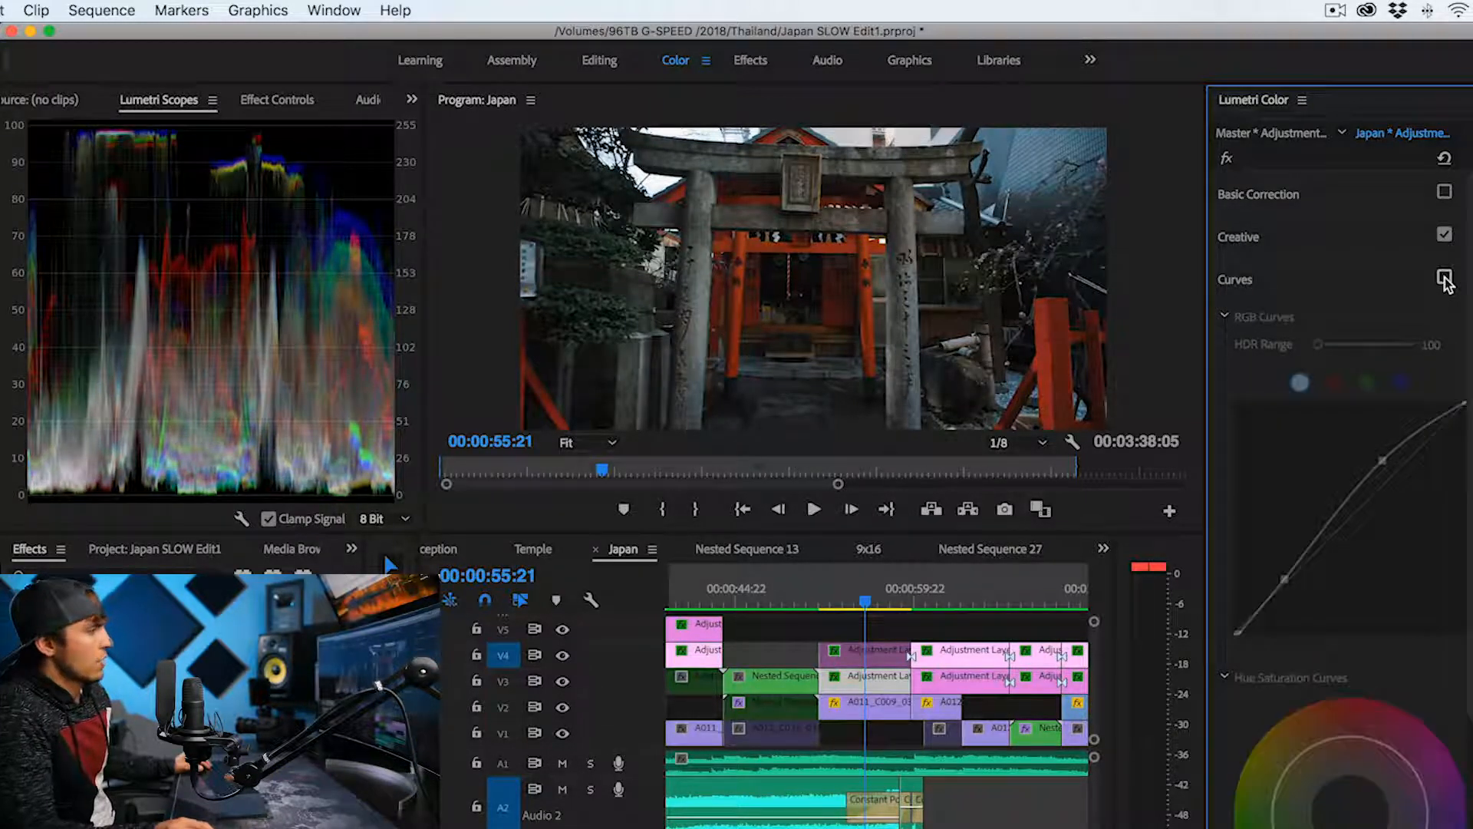
click(1444, 277)
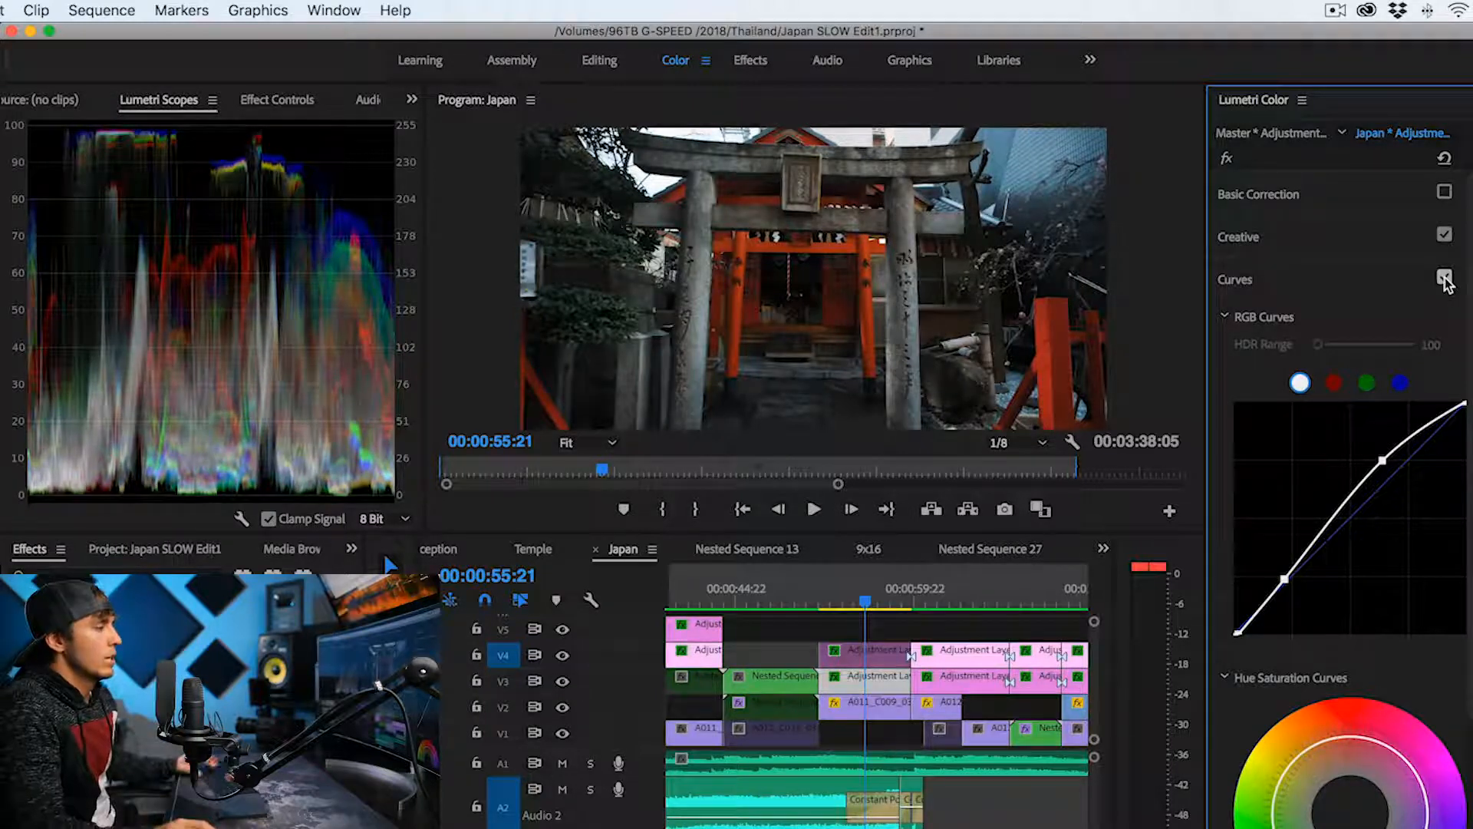
- Compare Curves once more on the V3 adjustment layer, and toggle its Basic Correction section to compare the tint shift, leaving both enabled
click(1444, 277)
click(1444, 278)
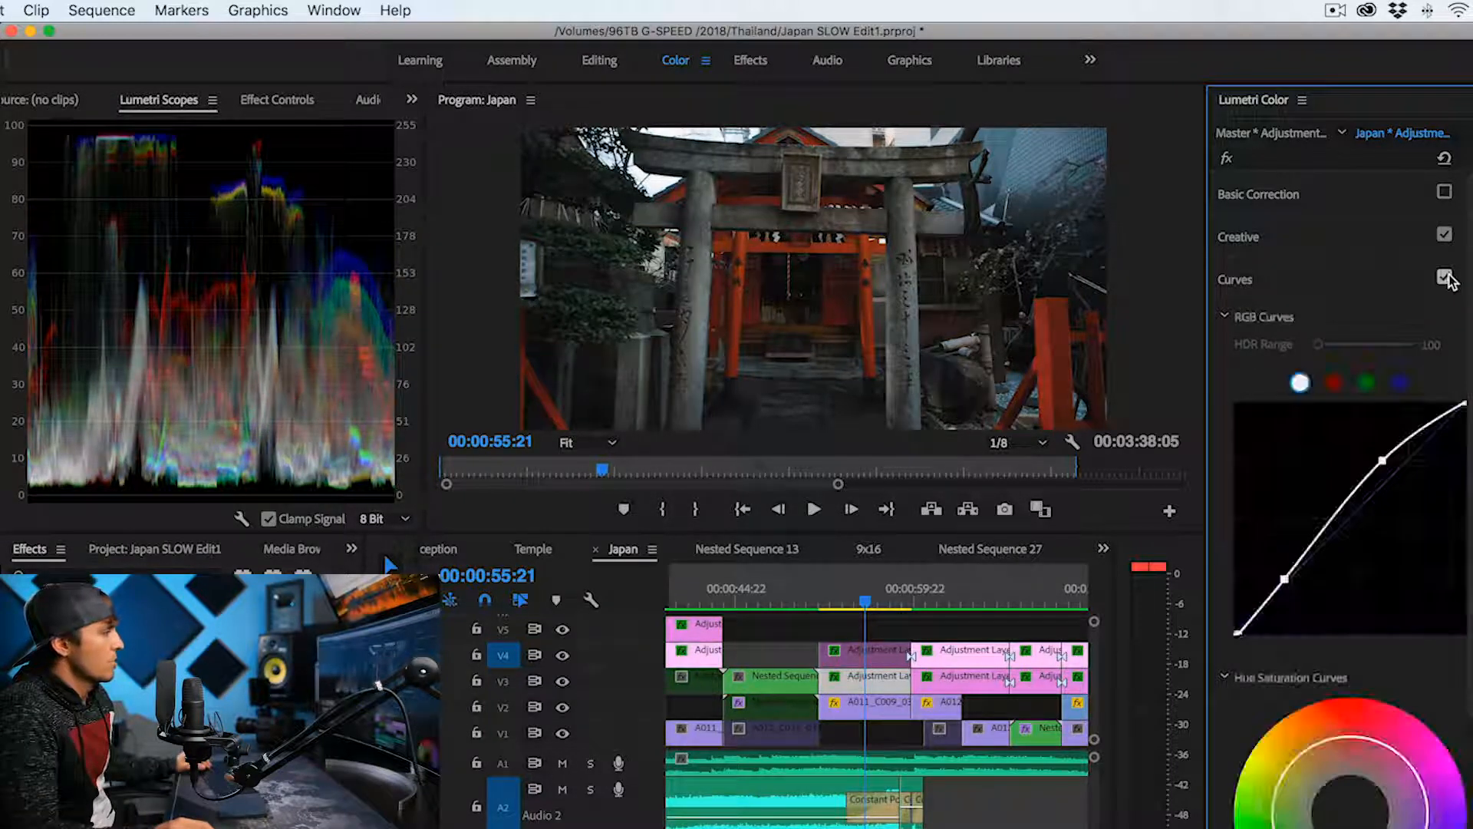
click(1359, 191)
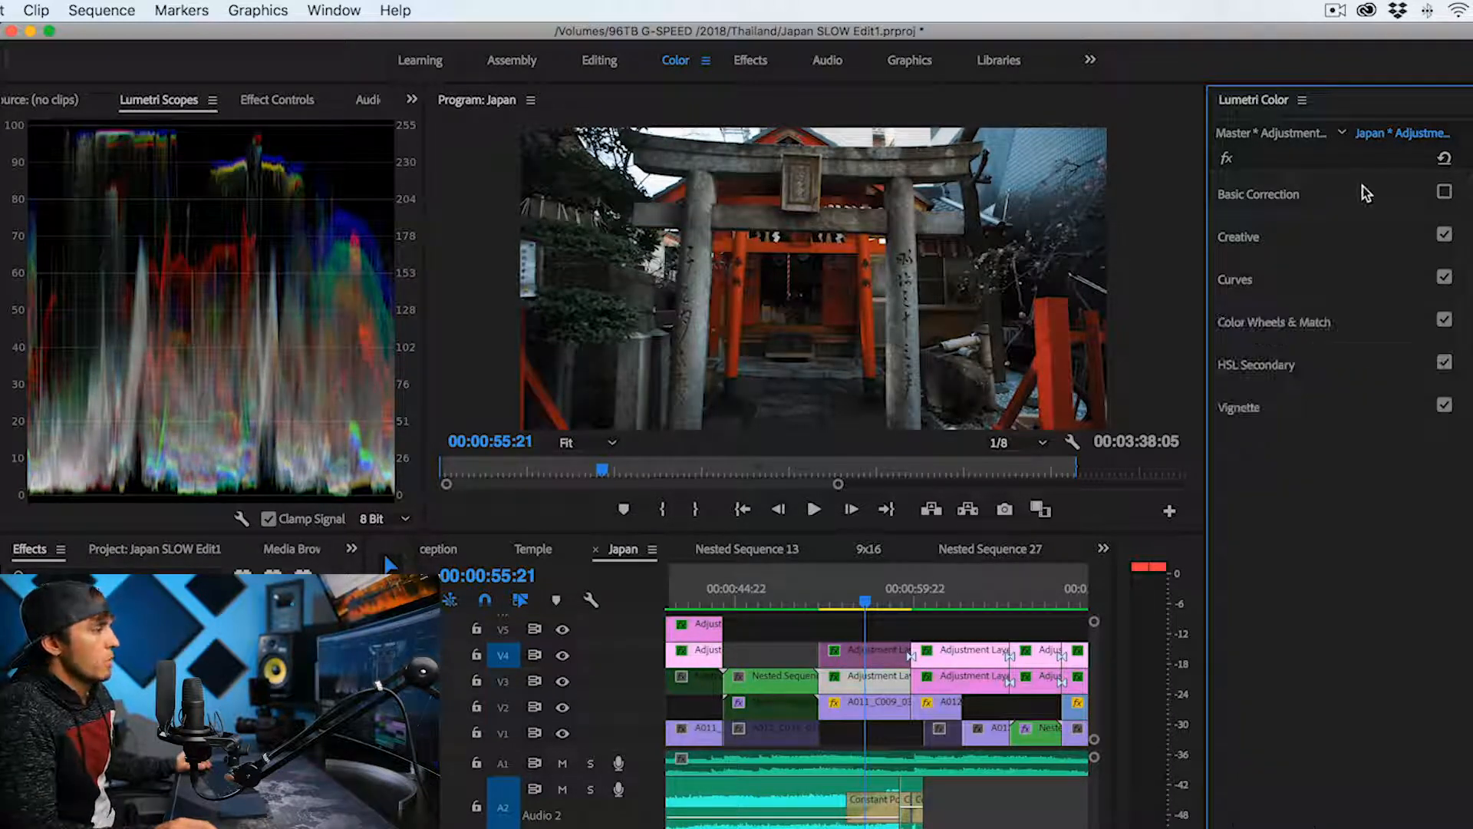
click(1443, 193)
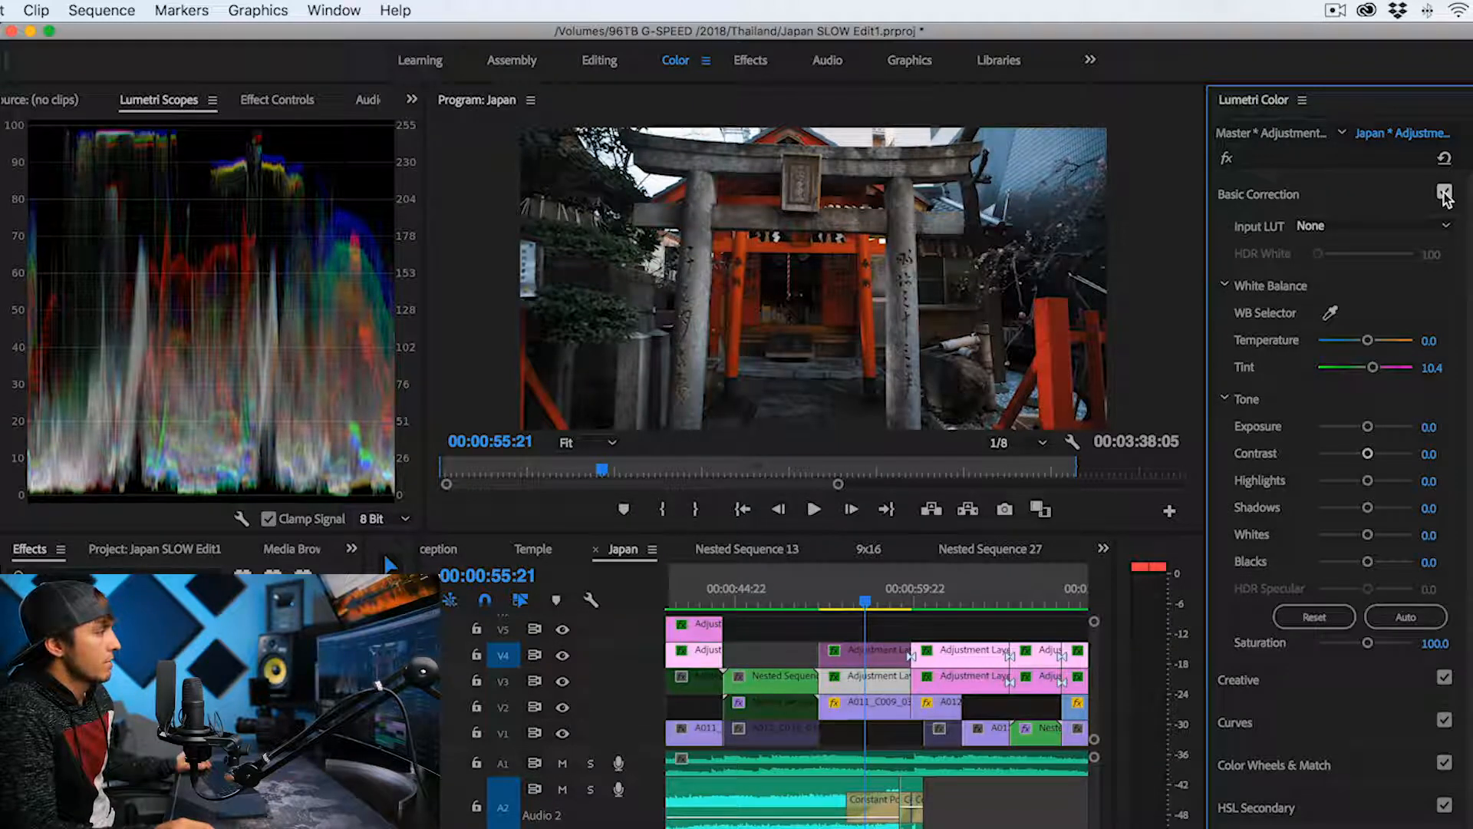
click(1444, 193)
click(1444, 193)
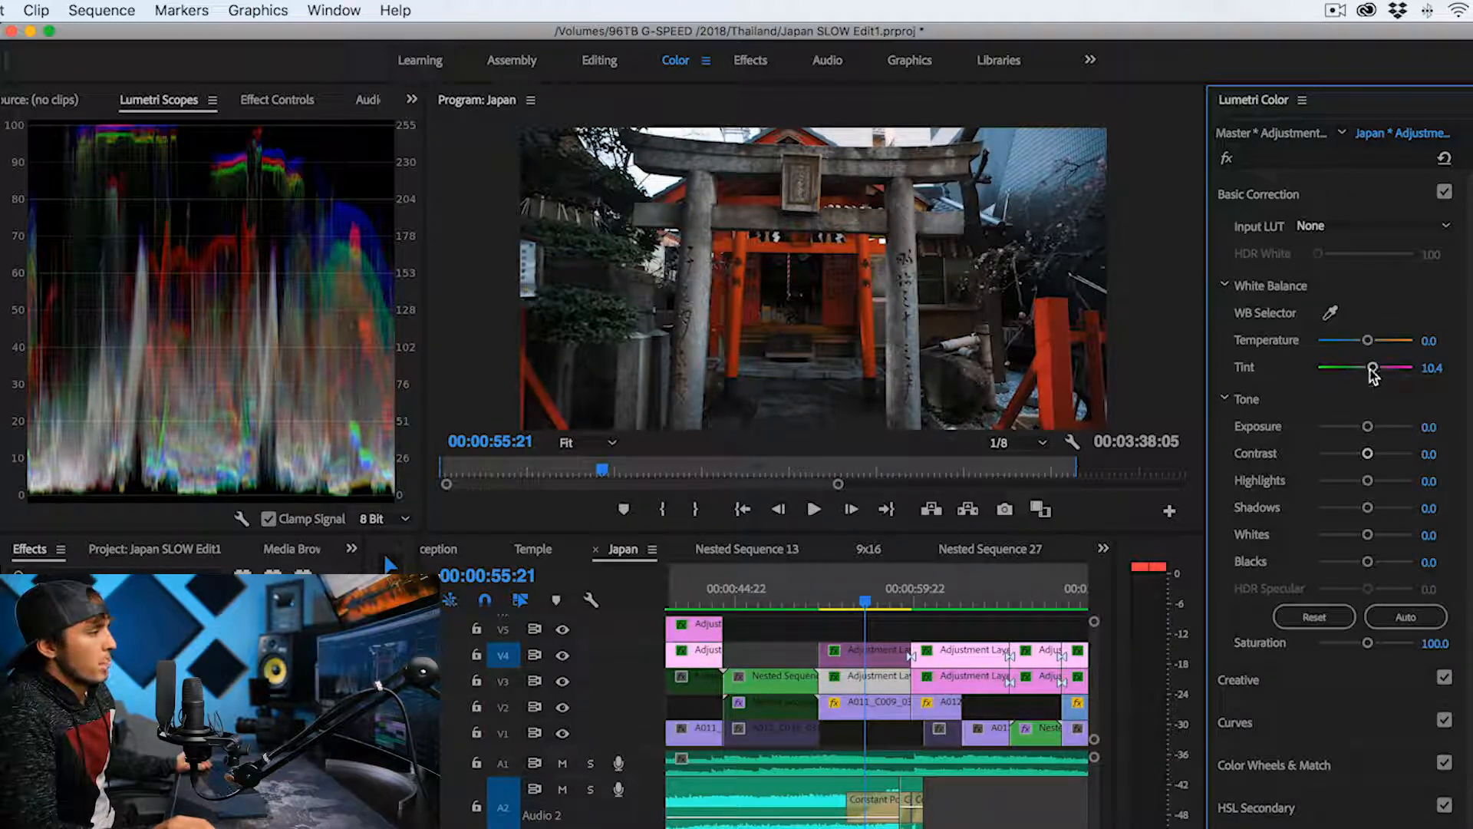
click(1444, 193)
click(1443, 192)
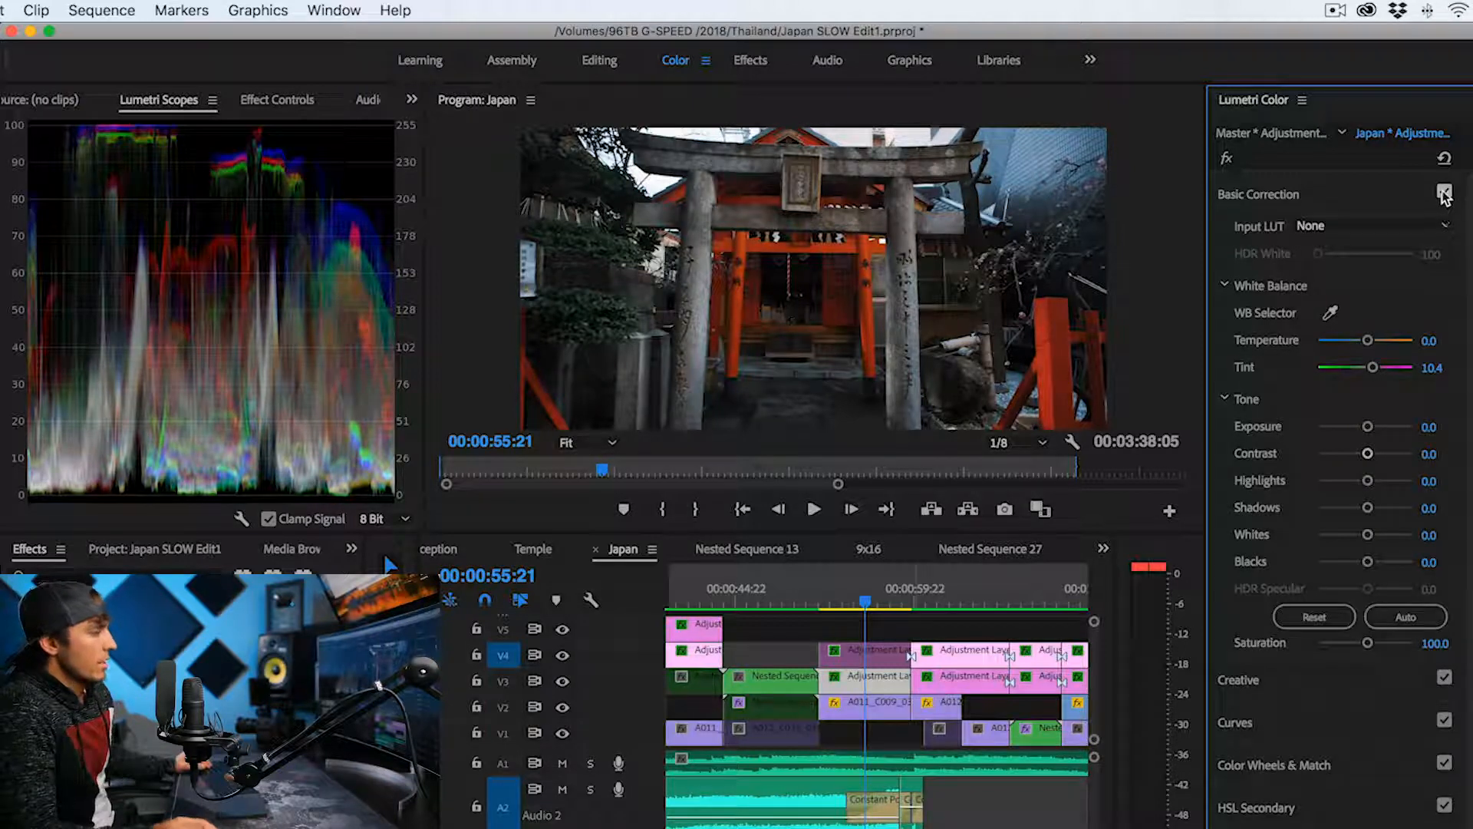
- Select the V4 adjustment layer above the shrine shot and examine its Basic Correction, Creative and Curves settings
click(873, 656)
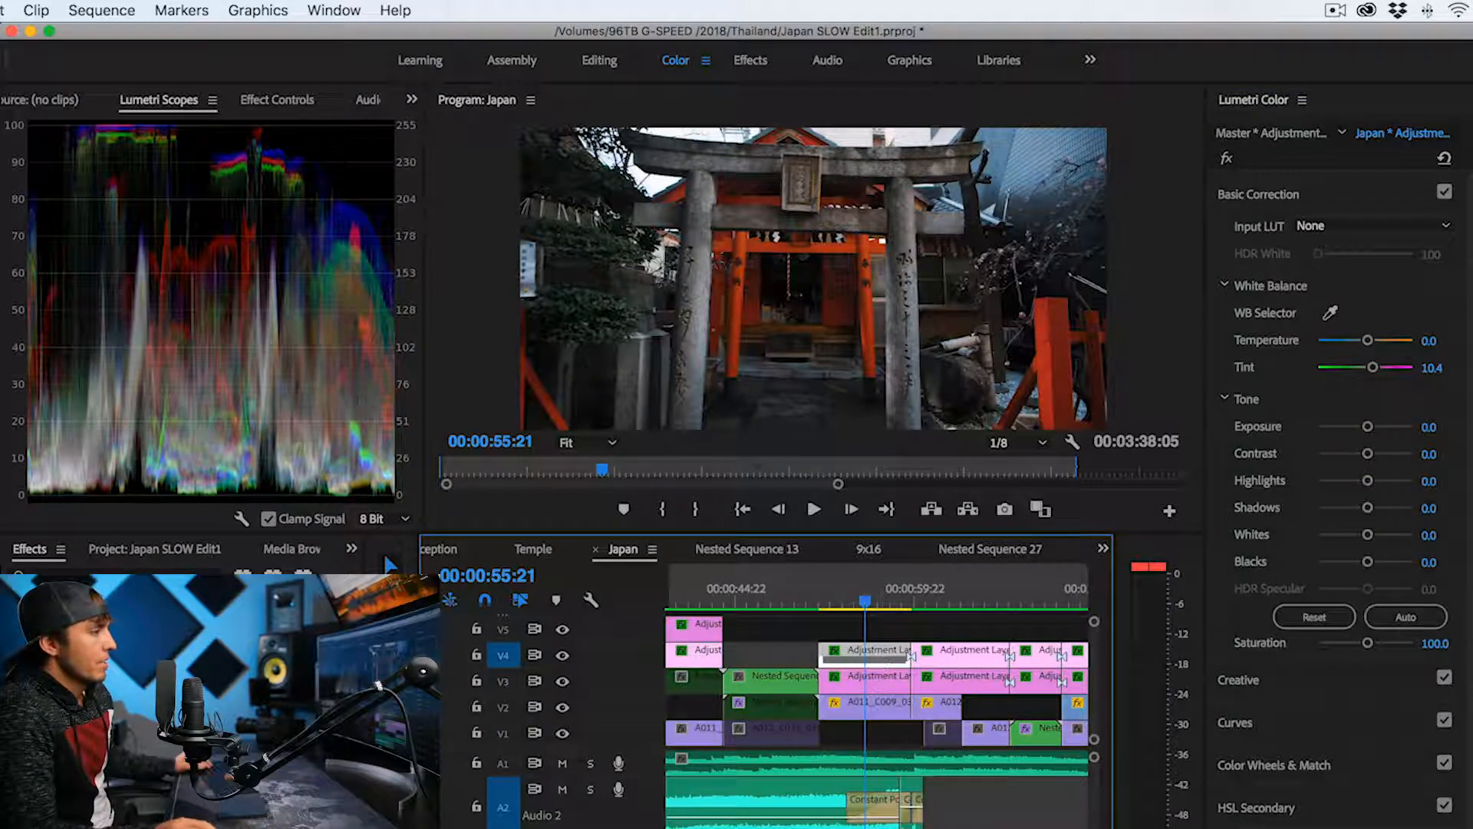
scroll(1335, 675, down, 1)
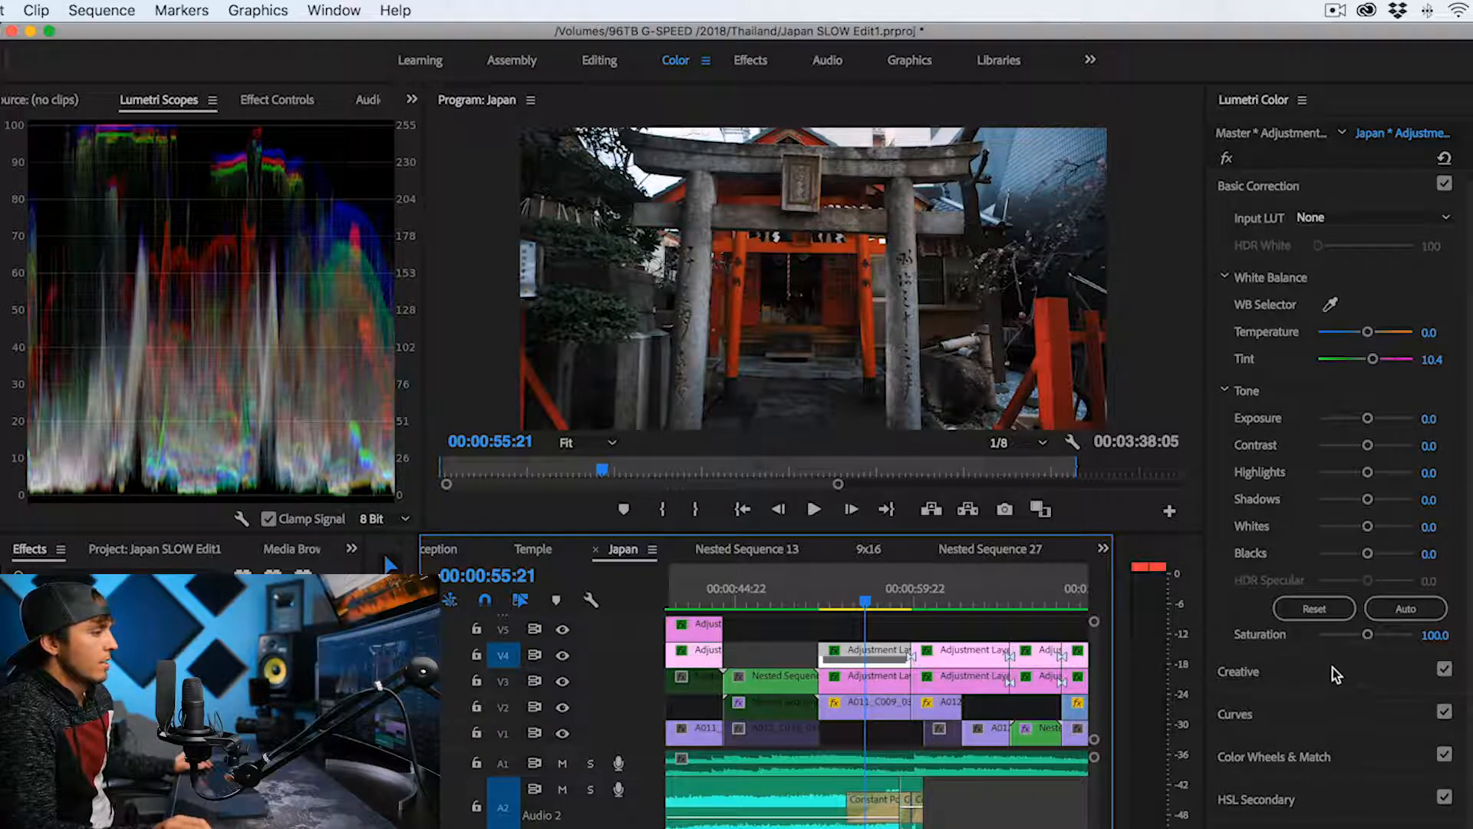
click(1241, 667)
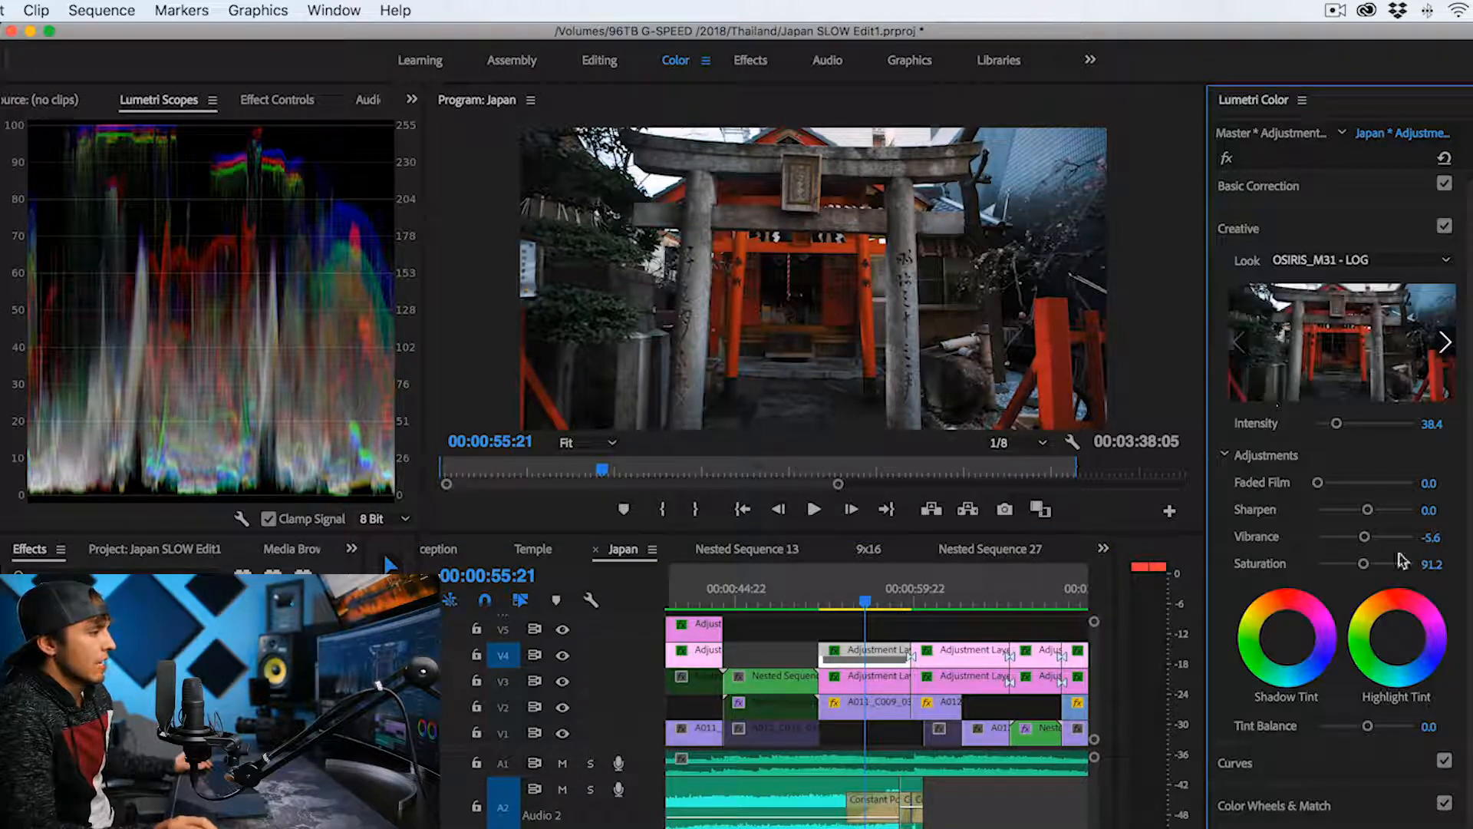
click(1235, 763)
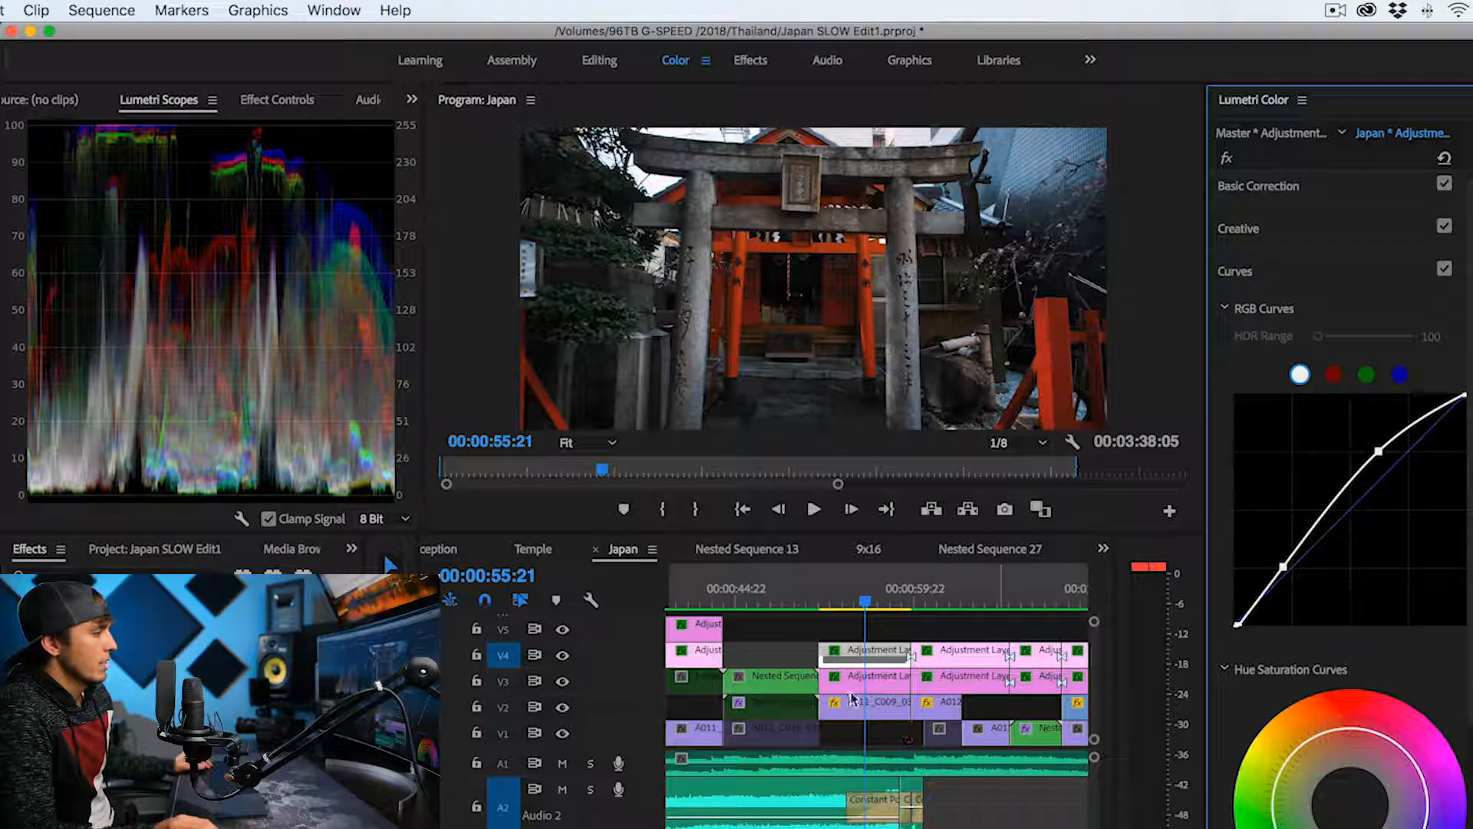
- Toggle the V4 adjustment layer on and off repeatedly to compare its effect on the shrine shot, leaving it enabled
click(874, 654)
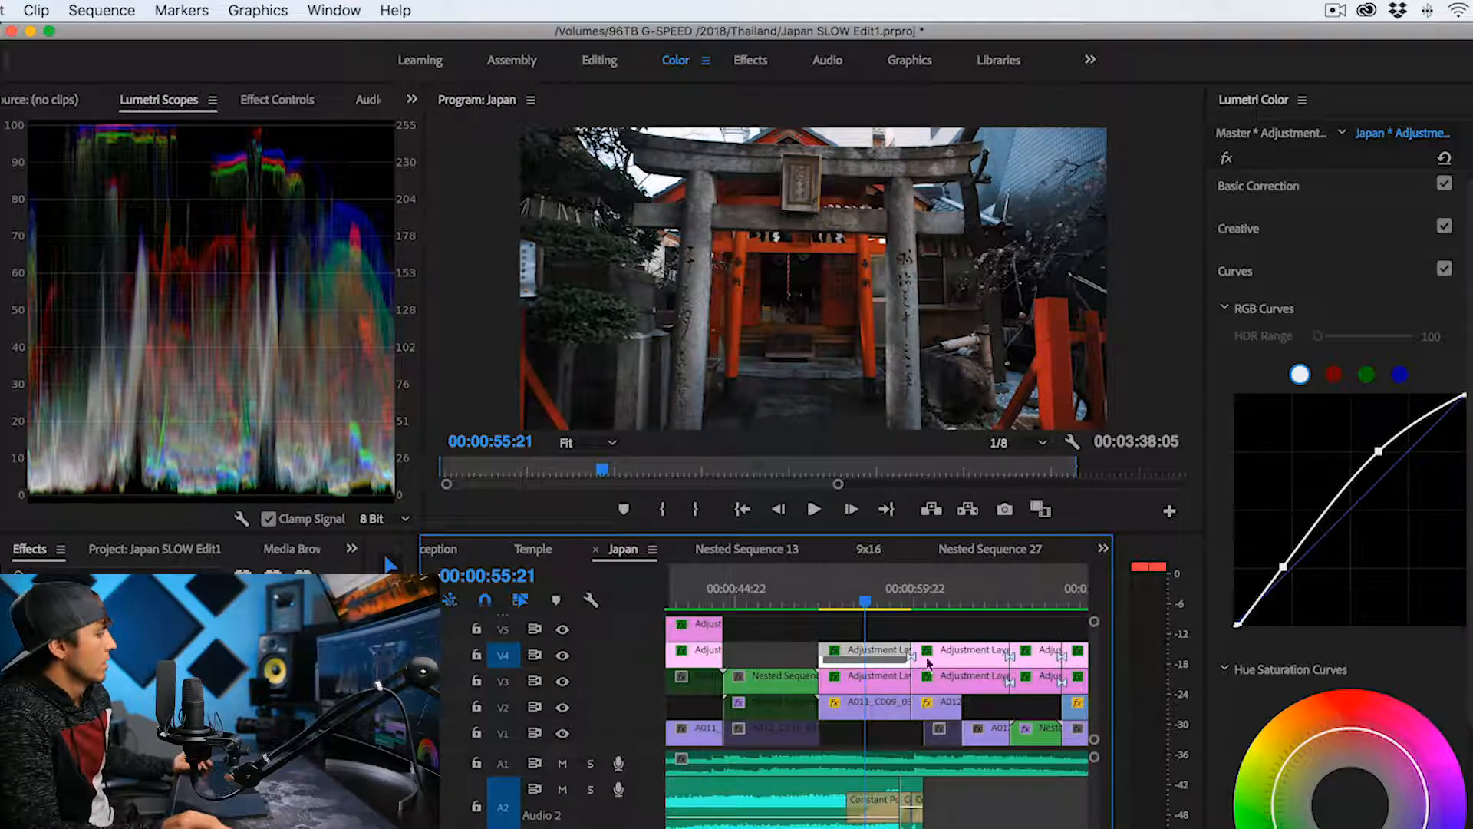
click(873, 653)
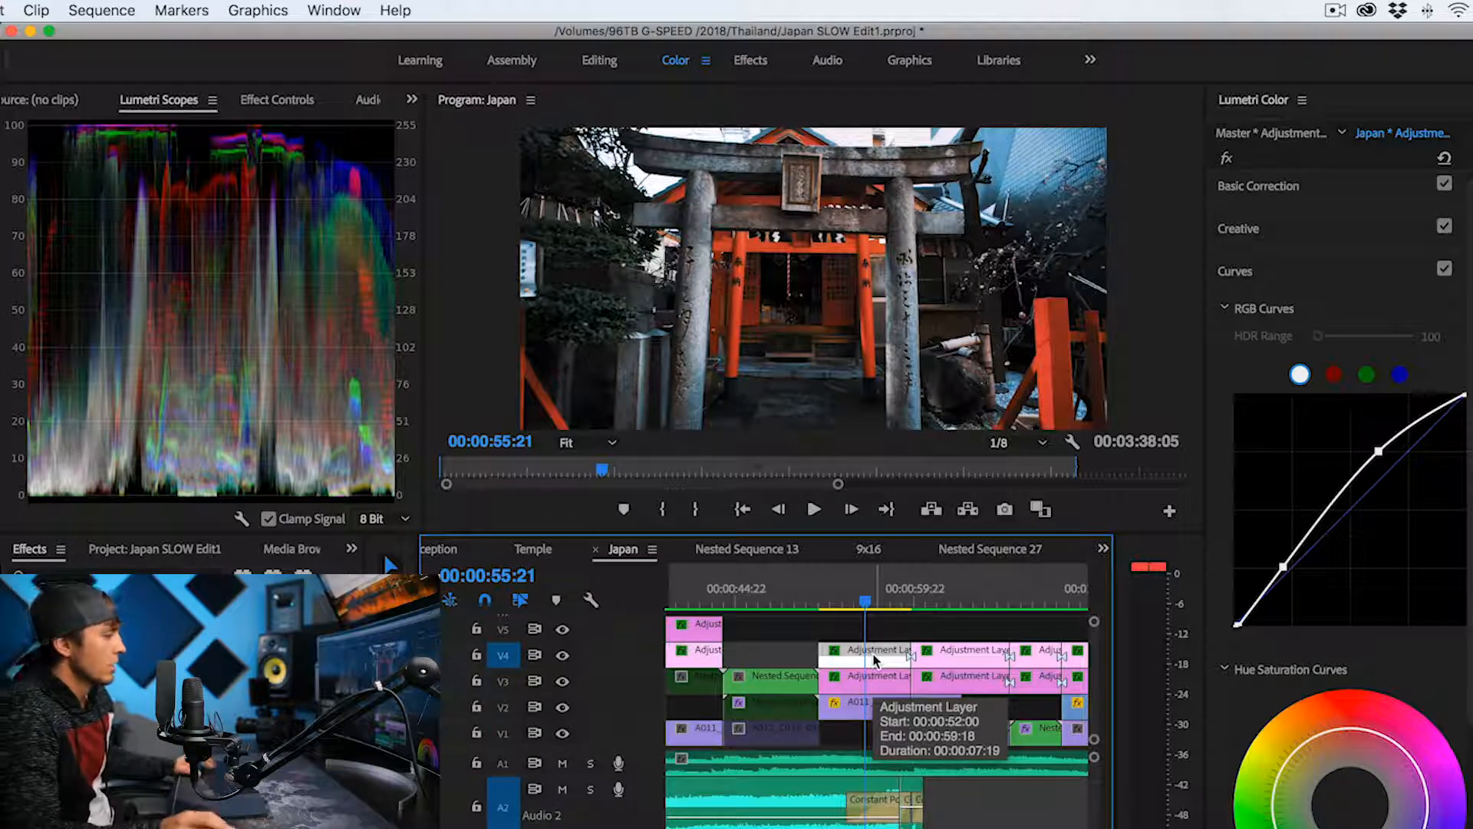
key(shift+super+e)
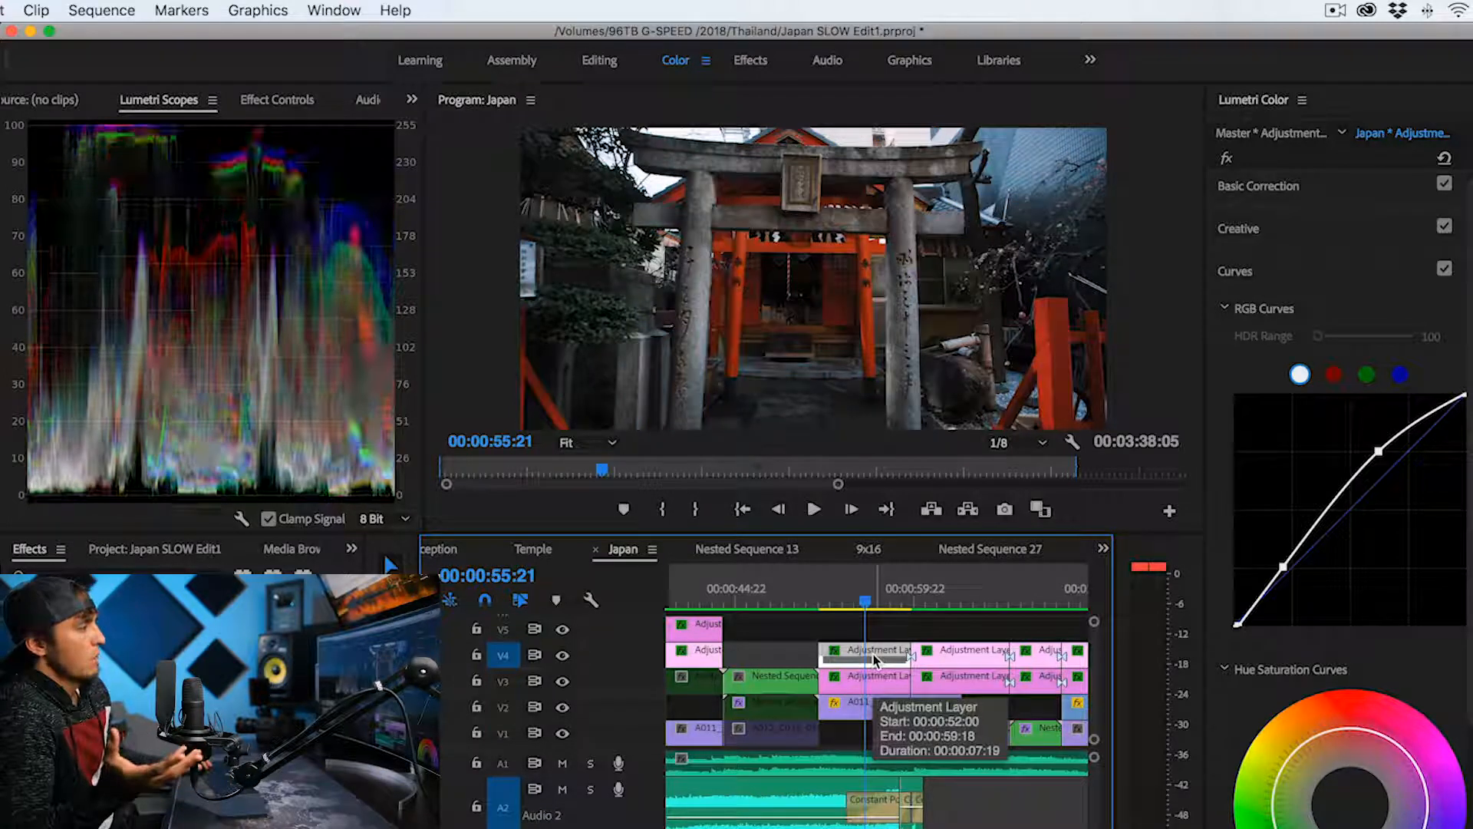
key(shift+super+e)
key(shift+super+e)
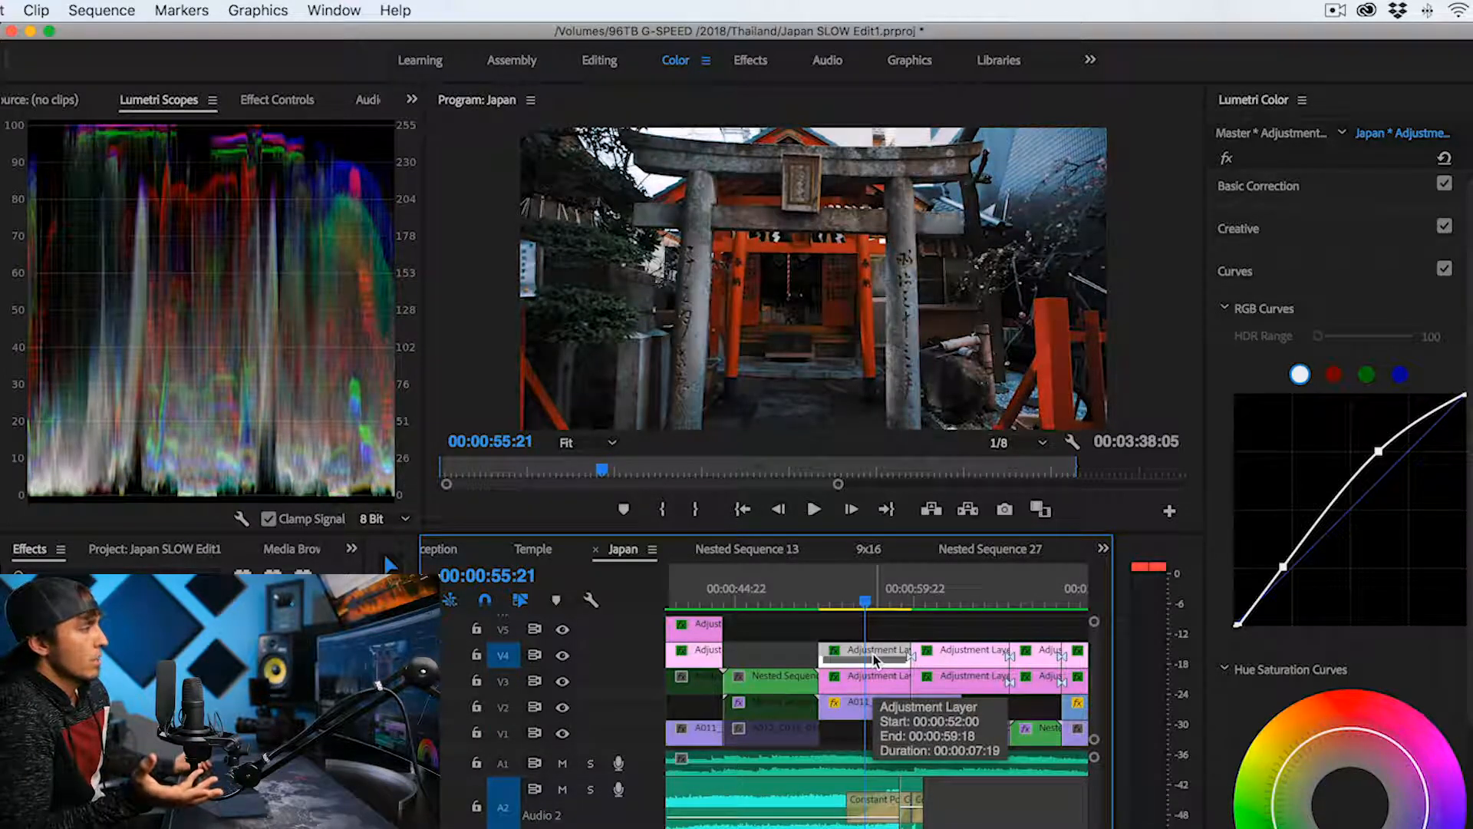
key(shift+super+e)
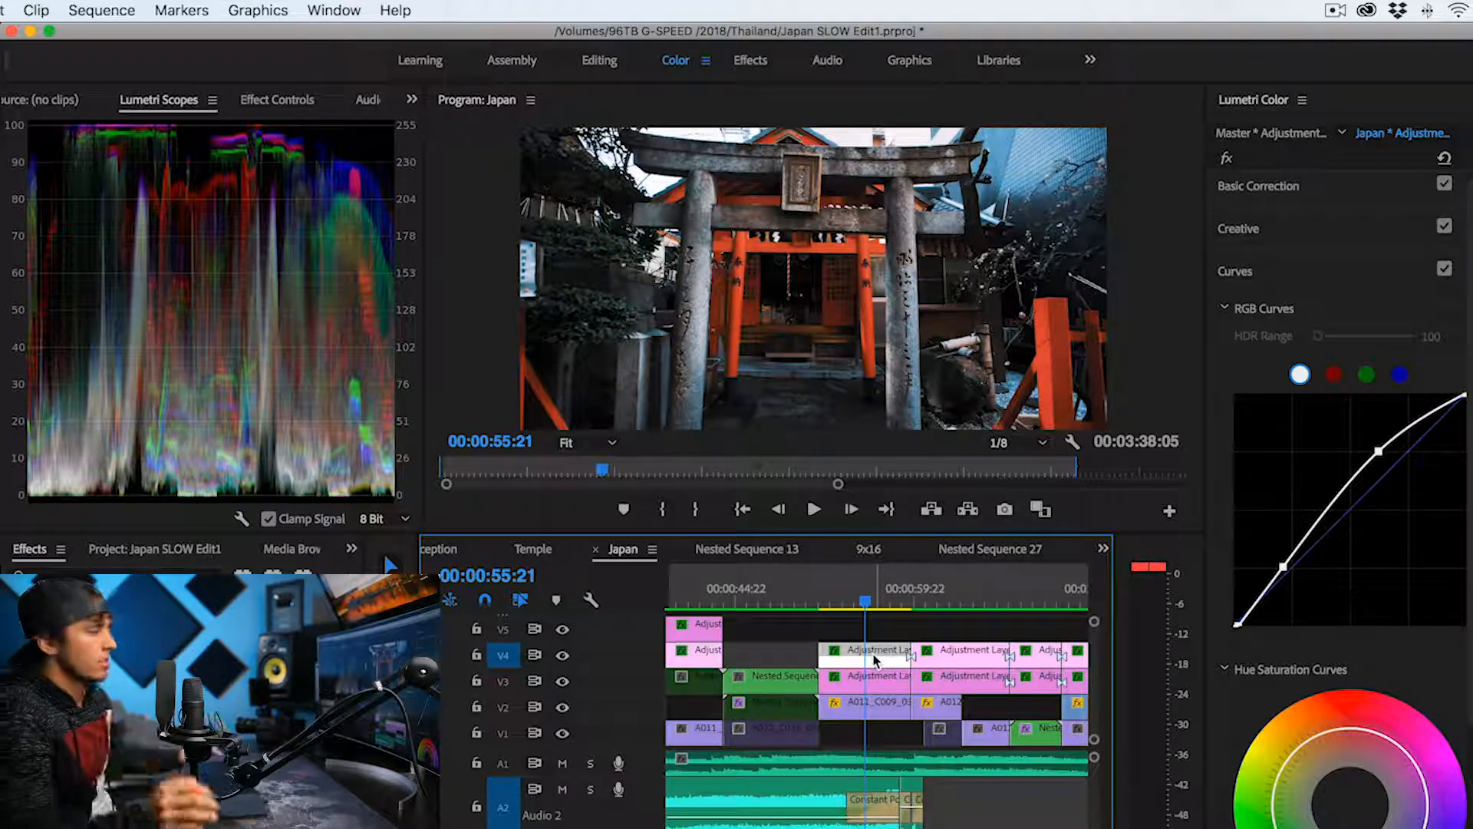
key(shift+super+e)
key(shift+super+e)
key(shift+super+e)
key(shift+super+e)
key(shift+super+e)
key(shift+super+e)
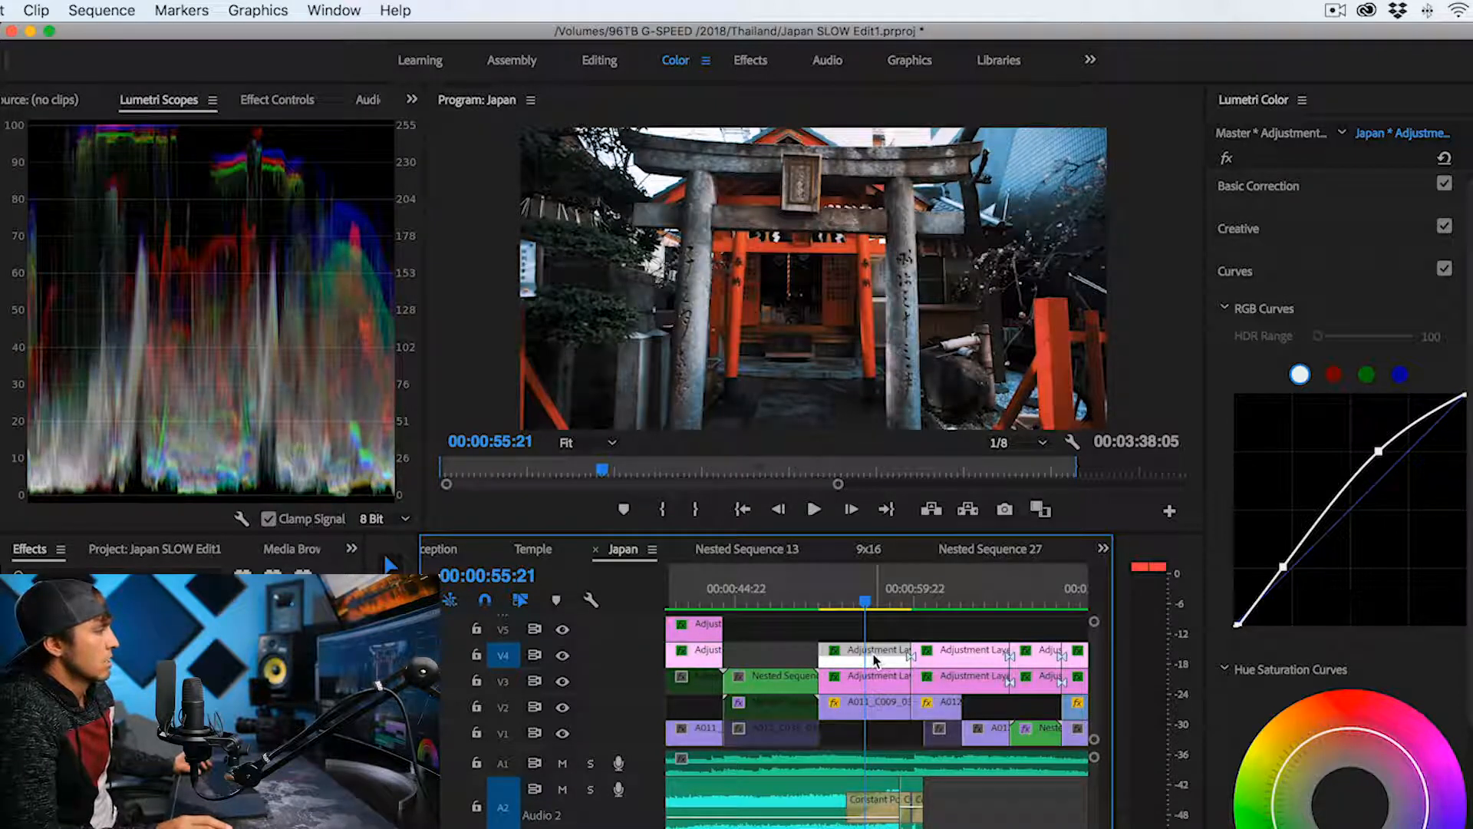
- Select the V3 and V4 adjustment layers together and toggle both to compare the complete grade with the ungraded shot
drag(879, 626, 859, 676)
key(shift+super+e)
key(shift+super+e)
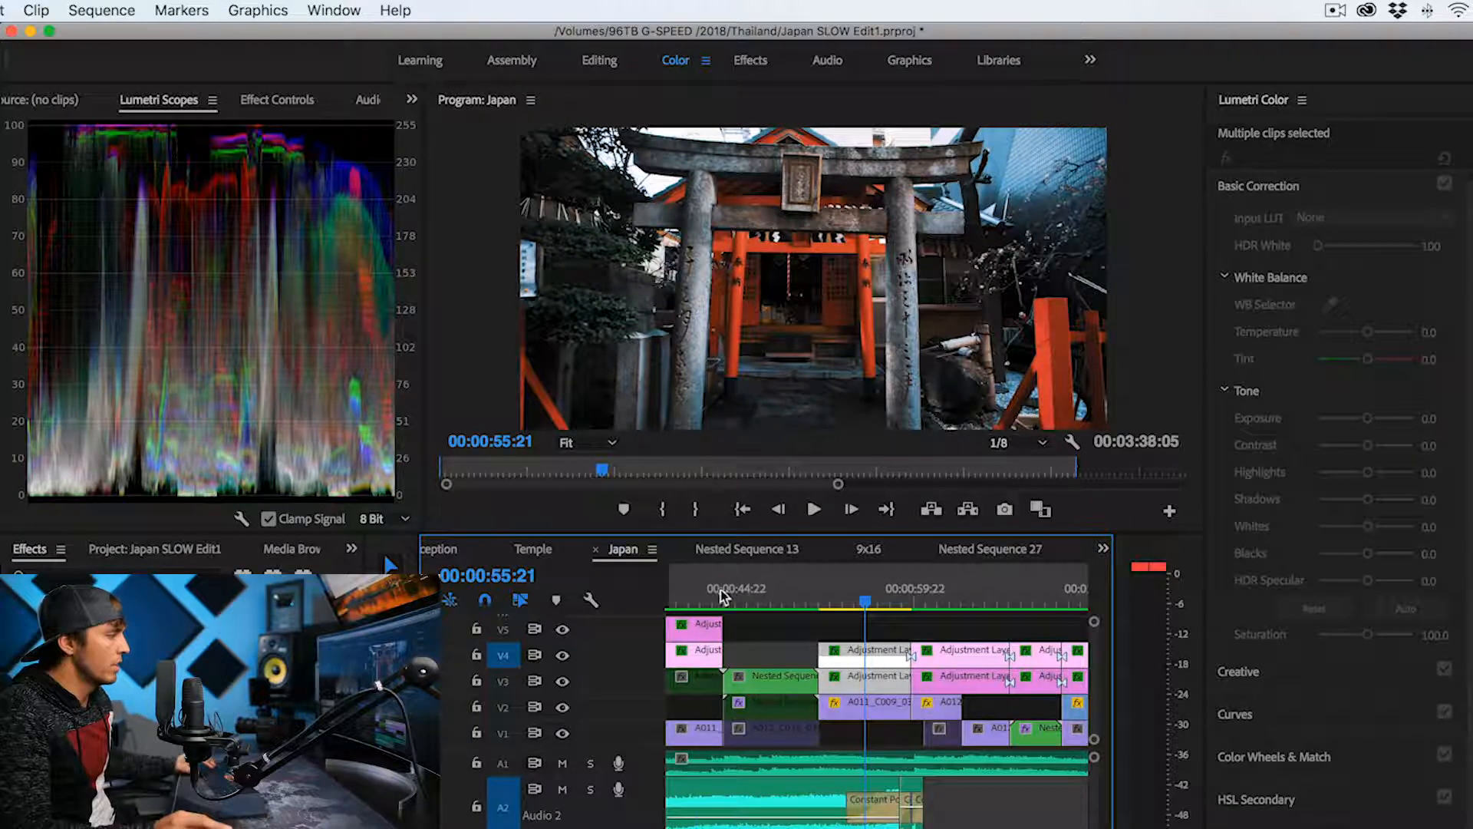
- Go to the stone torii path shot at 00:00:41:17, select its V5 adjustment layer, and try lowering Shadows to about 0.2
click(699, 603)
click(708, 626)
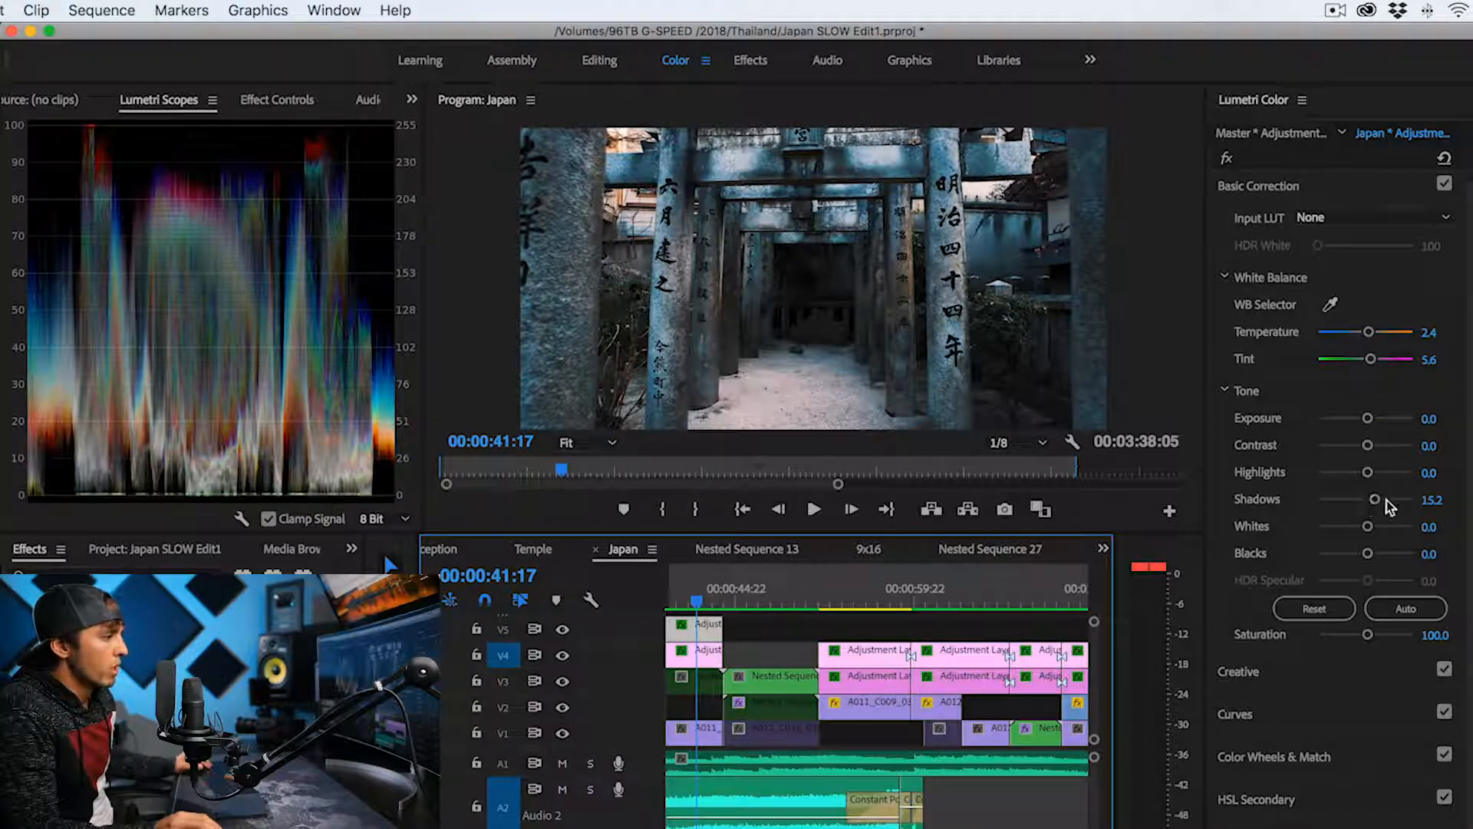
drag(1386, 500, 1366, 501)
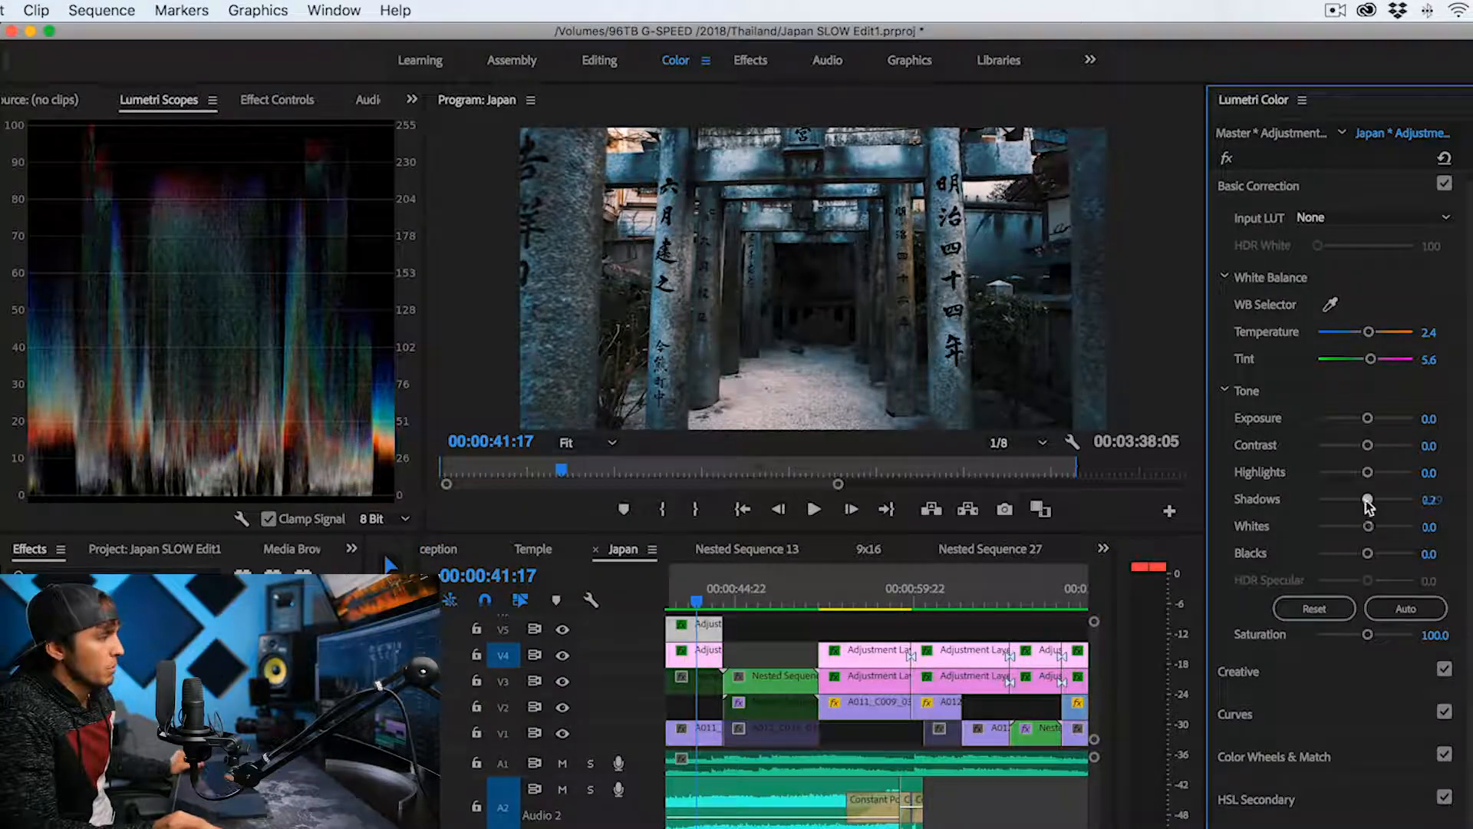
- Examine the Creative look settings and the RGB curve of the torii path shot's V5 adjustment layer
click(1374, 670)
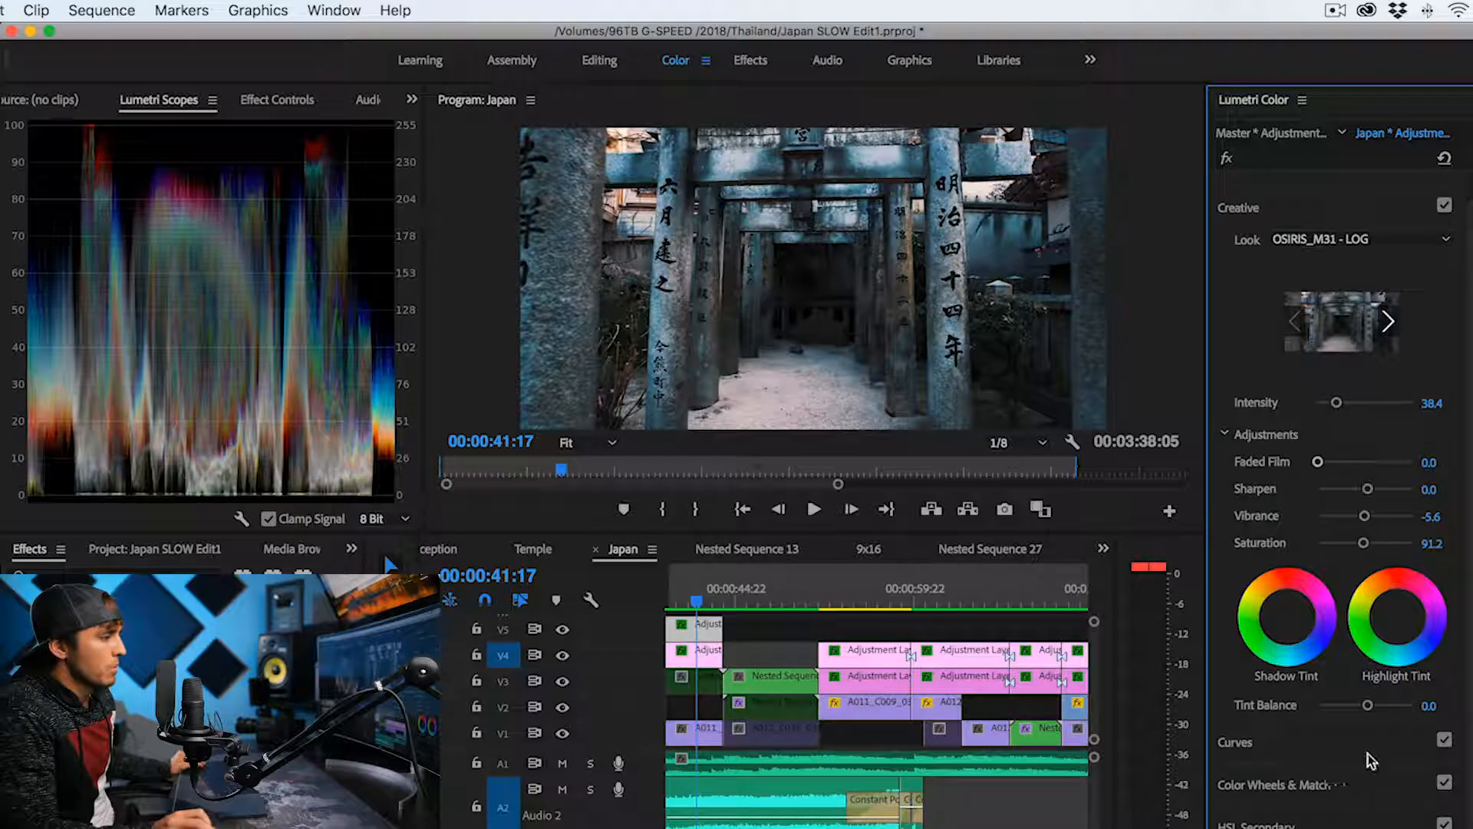
scroll(1331, 743, down, 1)
click(1275, 725)
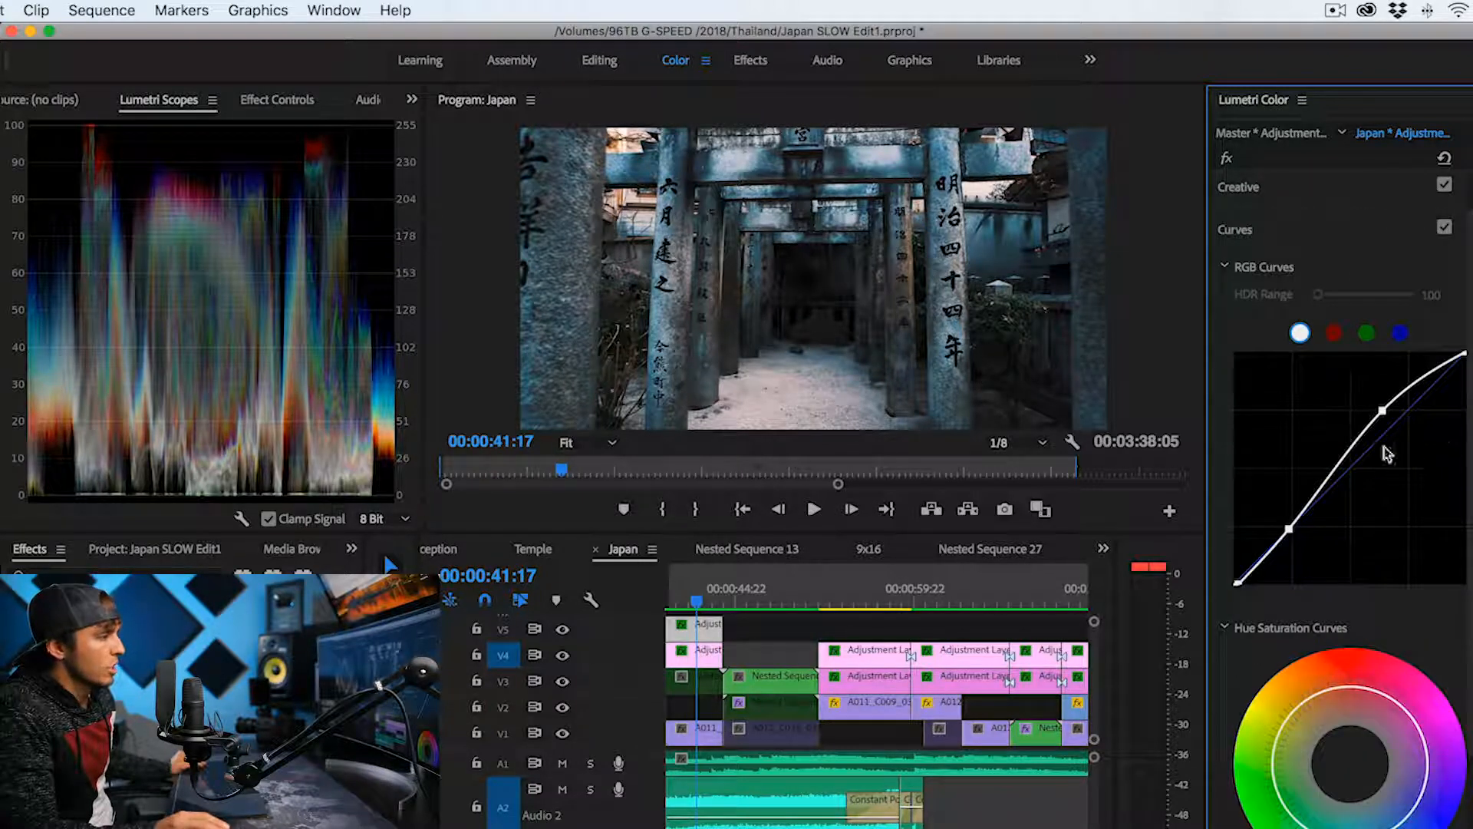